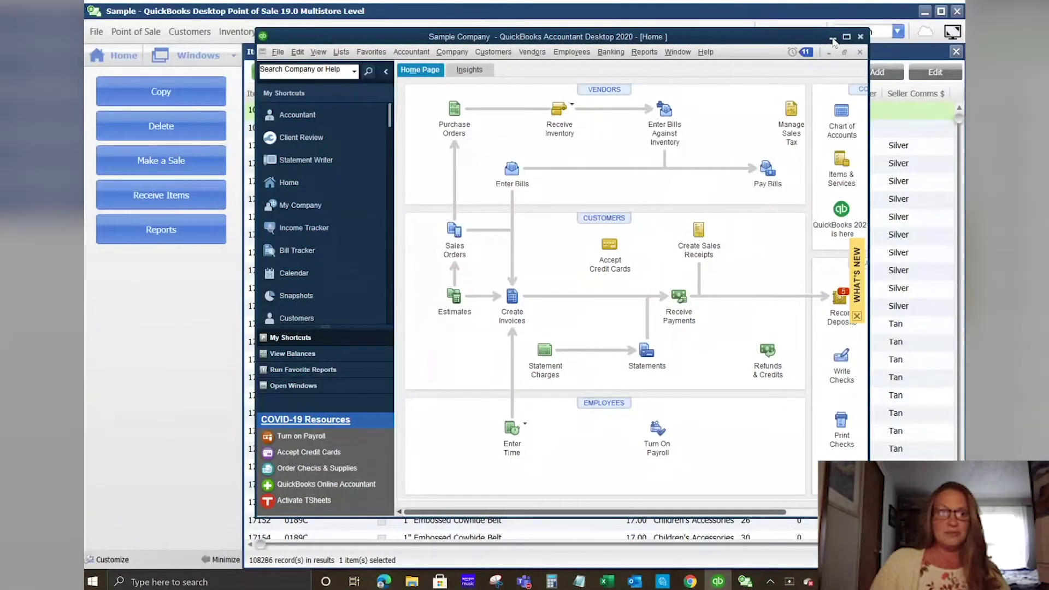
# Step: Minimize QuickBooks Accountant Desktop and show the Point of Sale Navigator home page
pyautogui.click(833, 43)
pyautogui.click(114, 55)
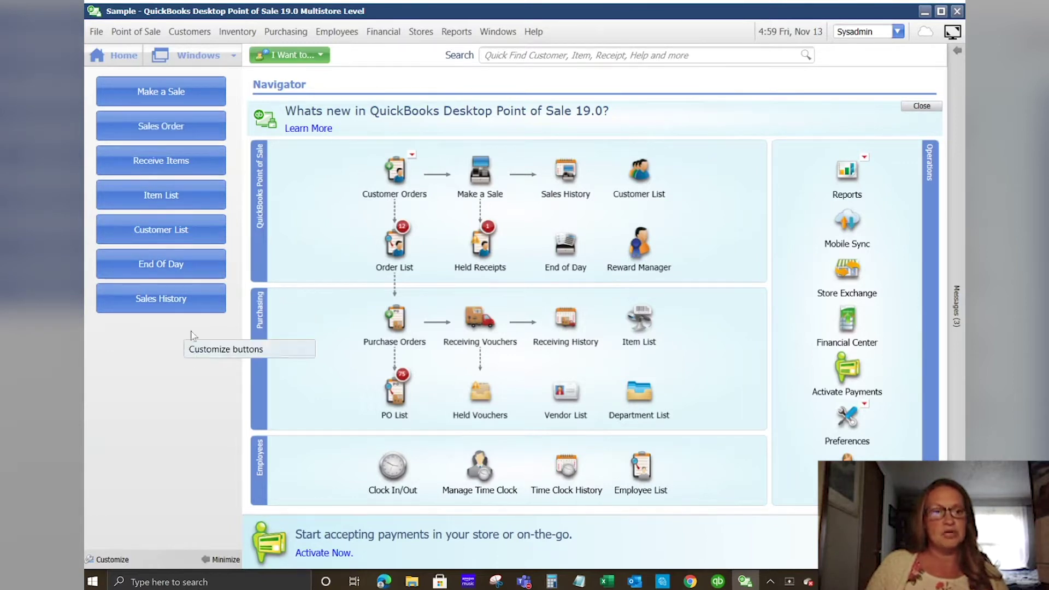
# Step: Add the Add Item shortcut, move it up five places, then remove it again
pyautogui.click(206, 350)
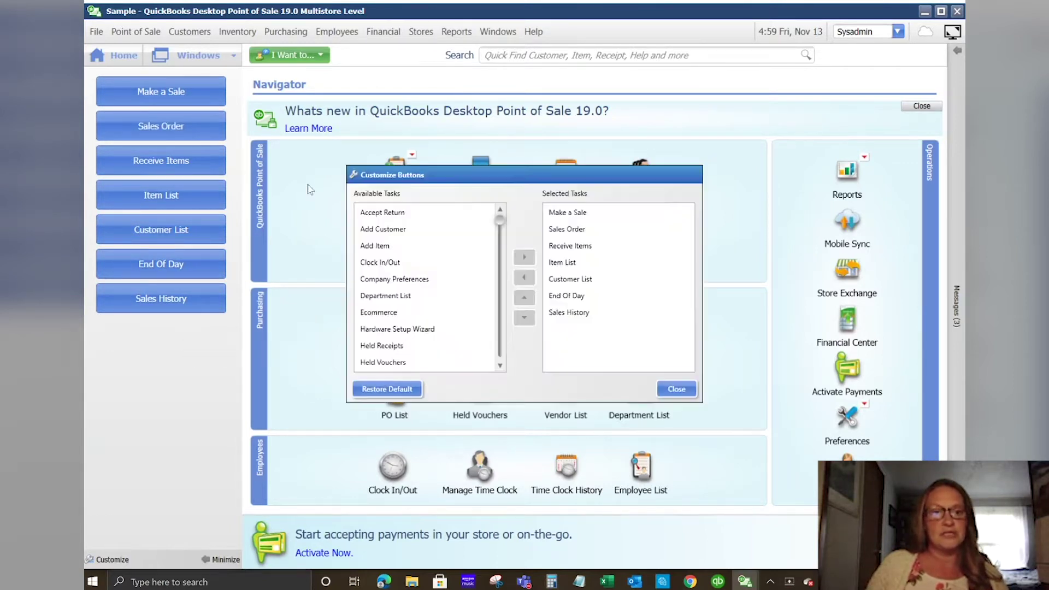
pyautogui.click(396, 247)
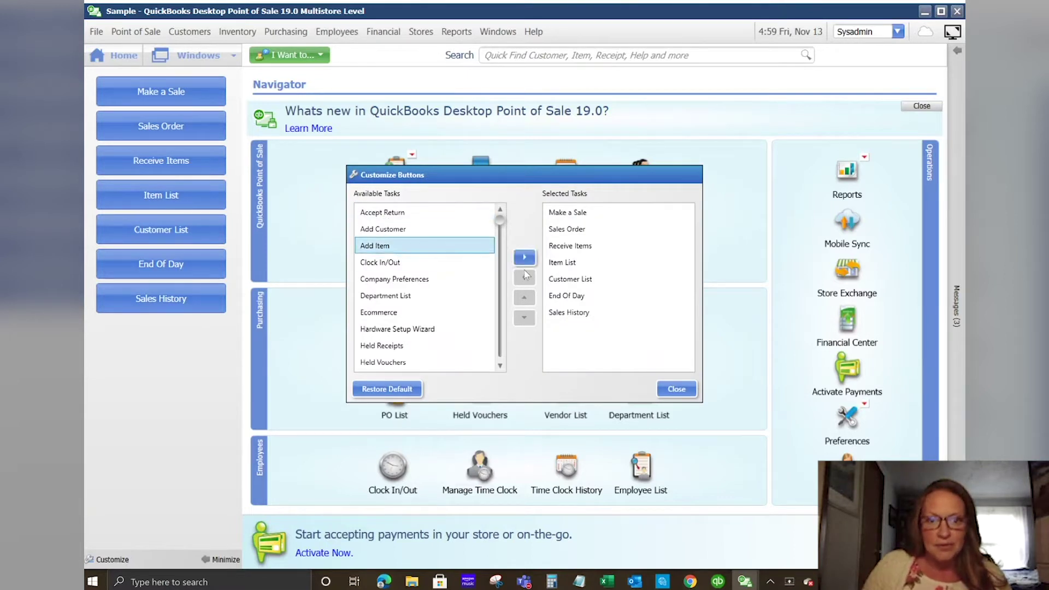
pyautogui.click(524, 257)
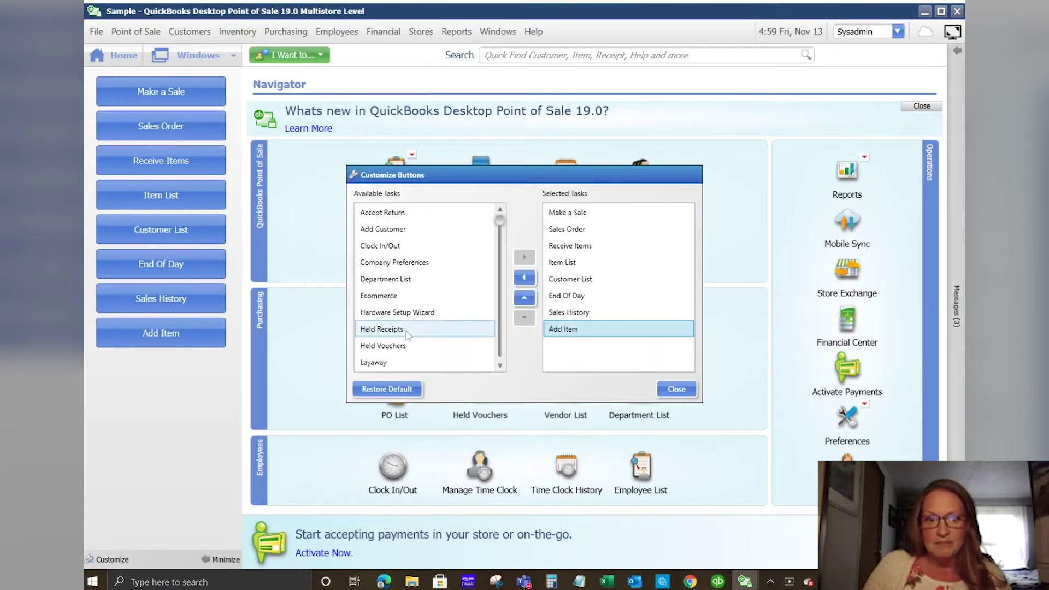
pyautogui.click(524, 298)
pyautogui.click(523, 298)
pyautogui.click(524, 297)
pyautogui.click(524, 298)
pyautogui.click(524, 298)
pyautogui.click(524, 297)
pyautogui.click(524, 297)
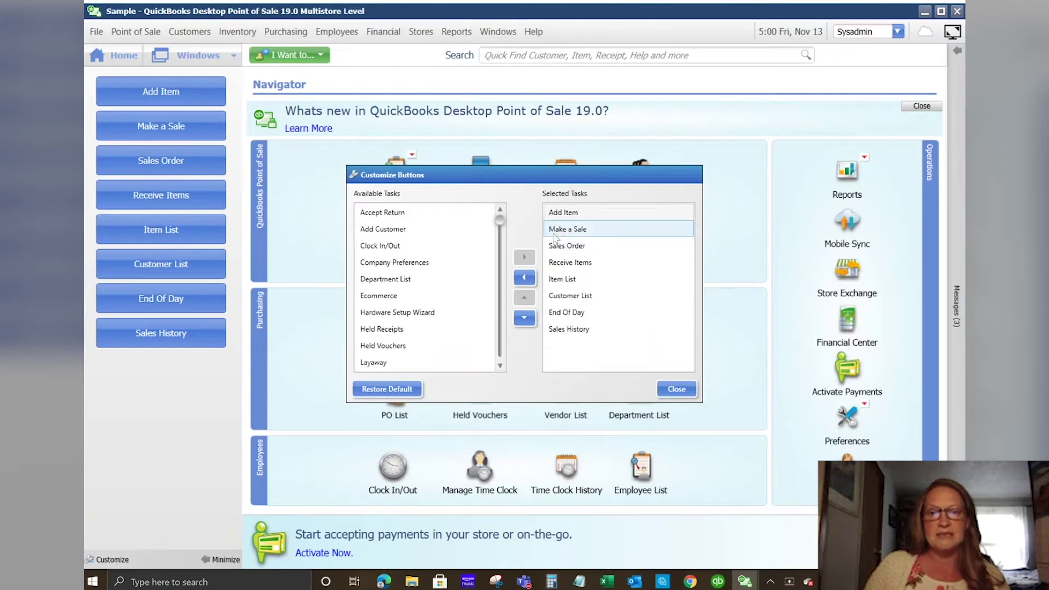
pyautogui.click(527, 279)
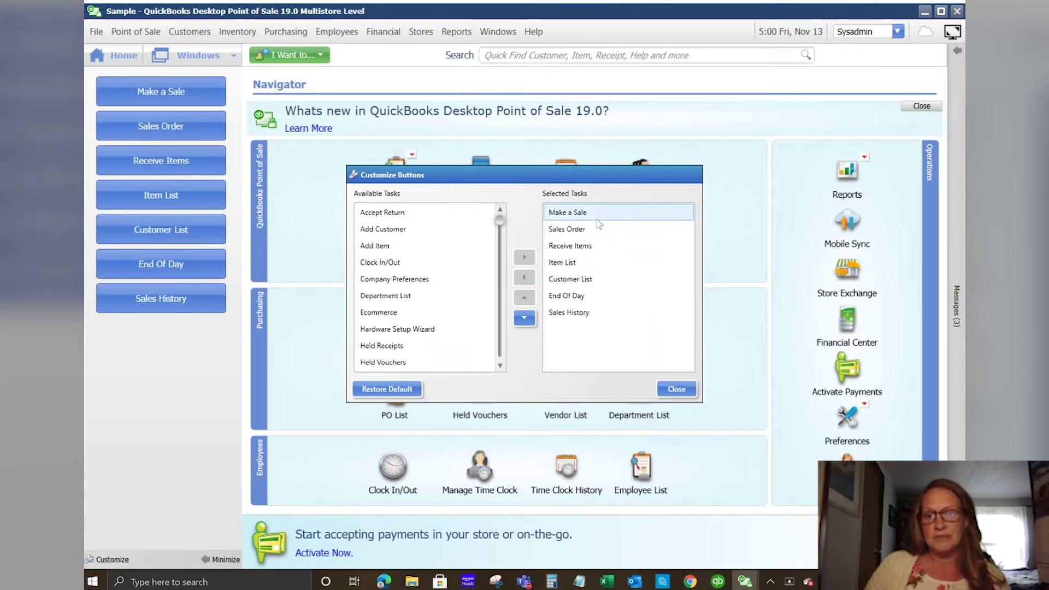
# Step: Close the shortcut customization and open the Customer List from the Customers menu
pyautogui.click(676, 389)
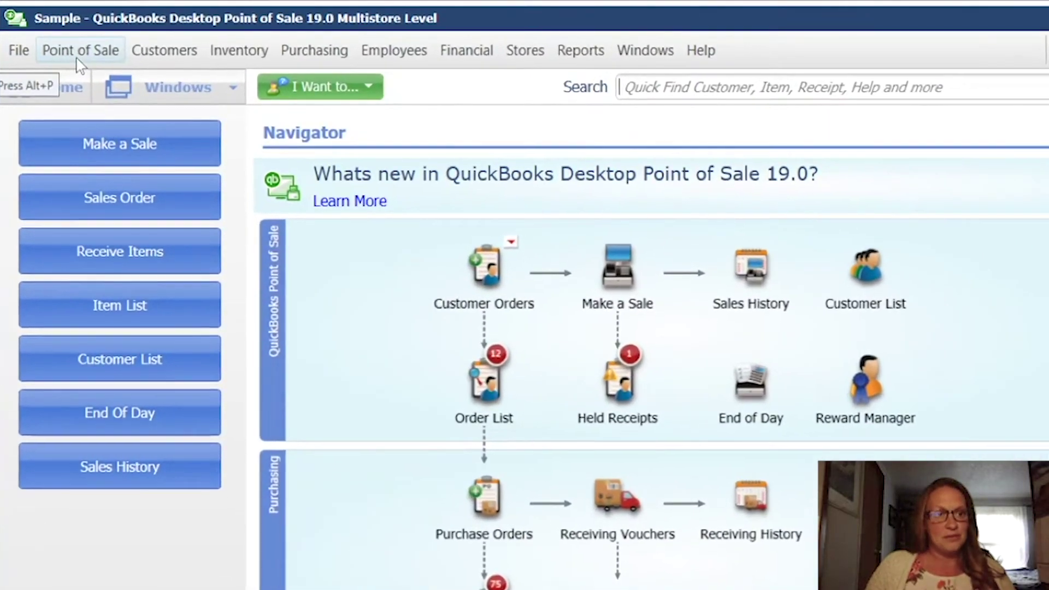
pyautogui.click(80, 52)
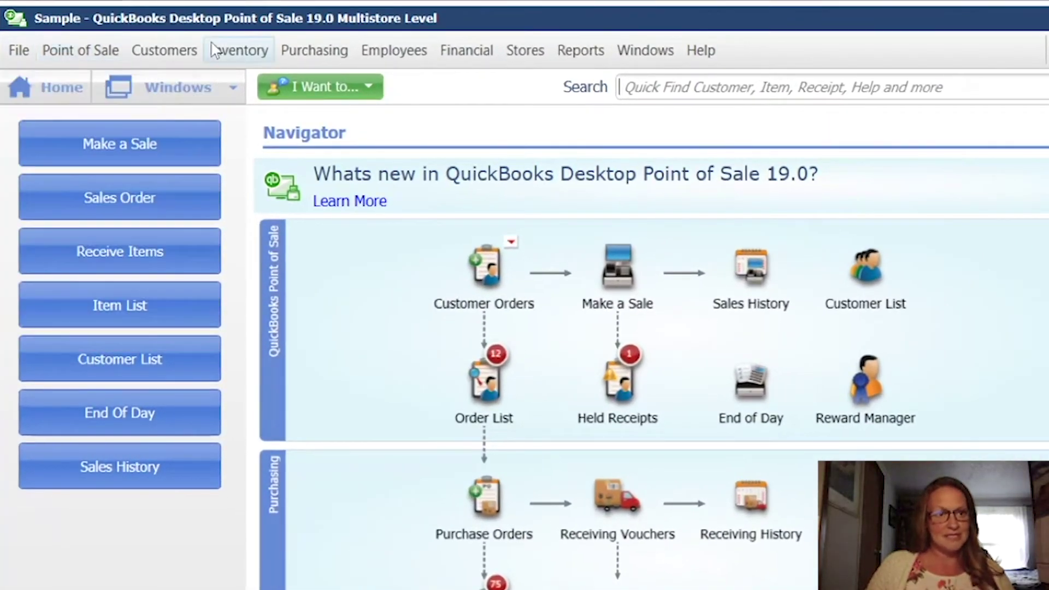
pyautogui.click(203, 50)
pyautogui.moveTo(242, 55)
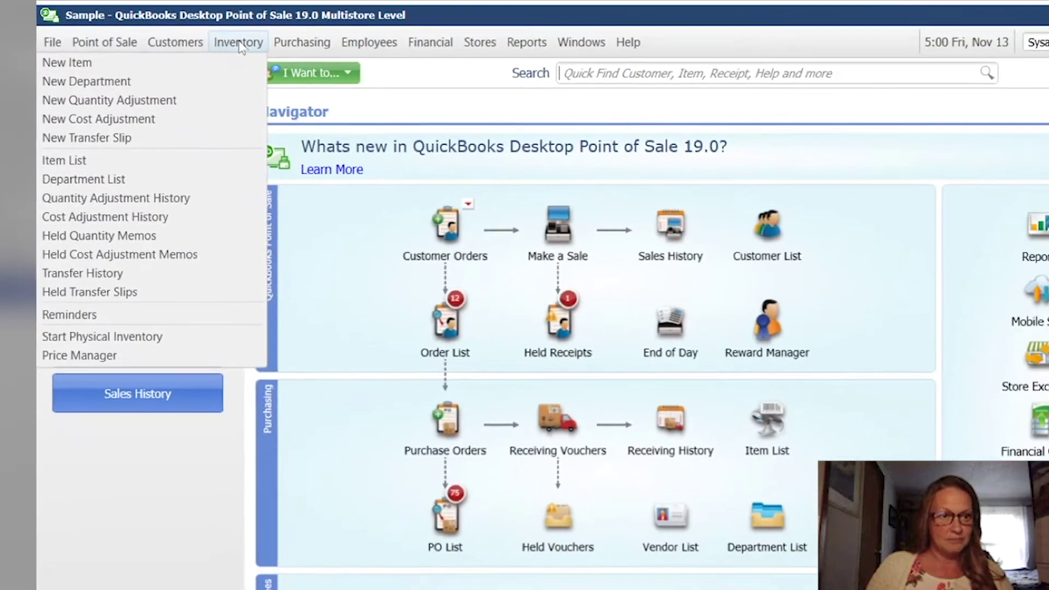
pyautogui.moveTo(165, 50)
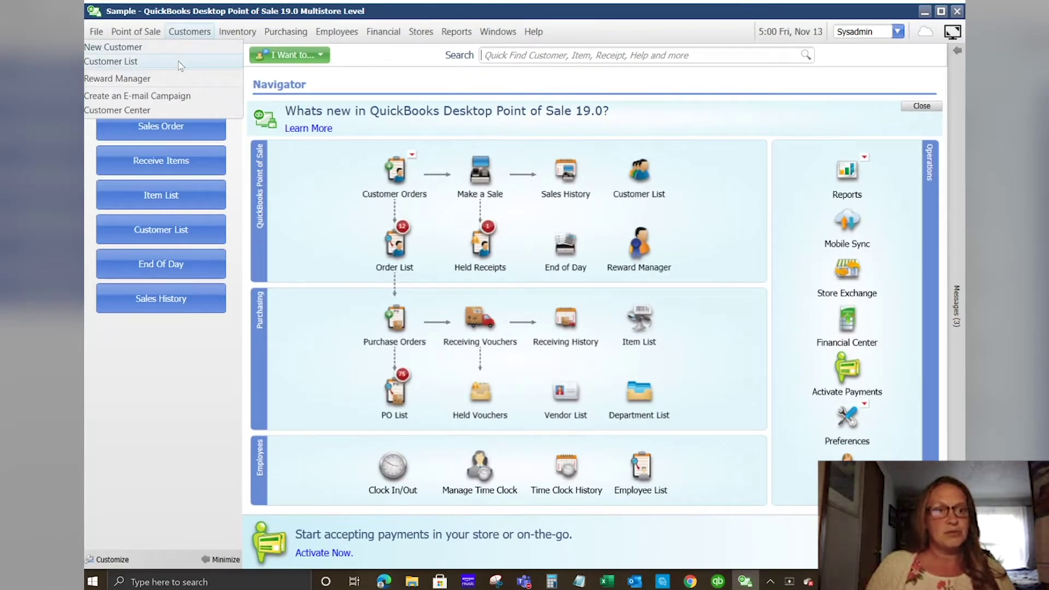
pyautogui.click(178, 61)
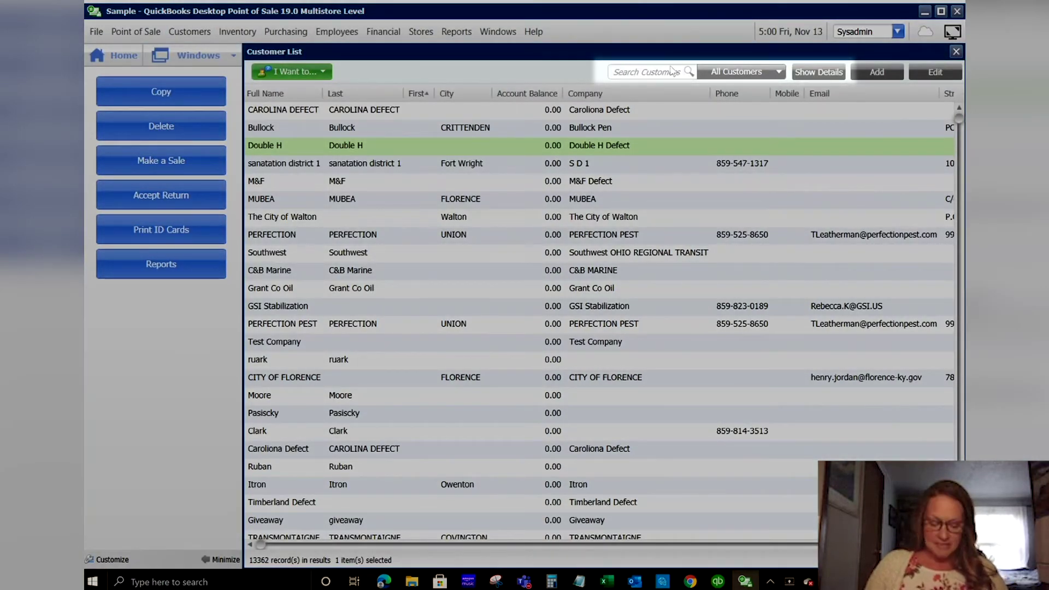
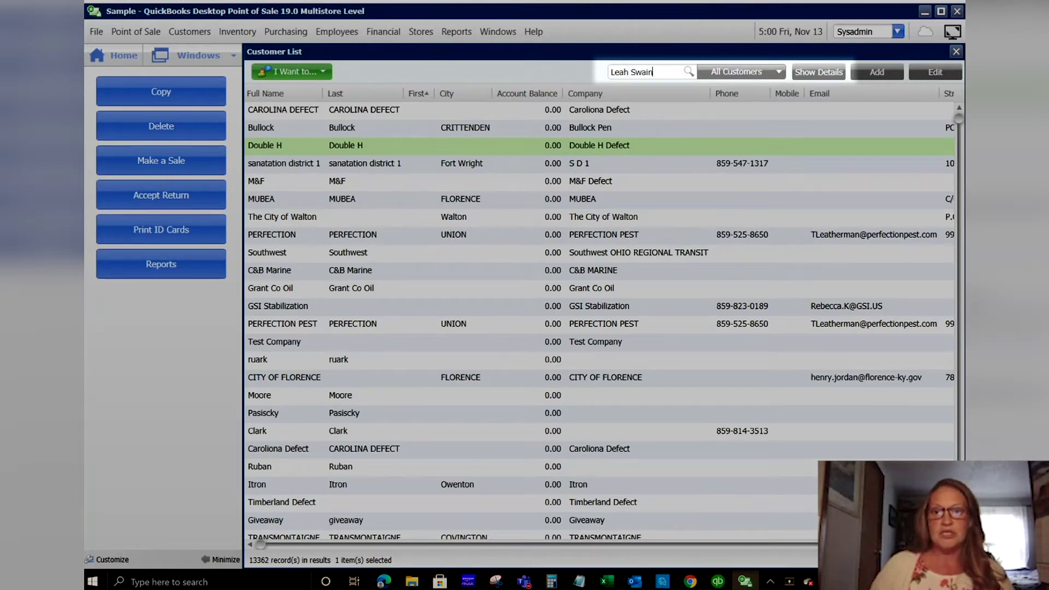
# Step: Search customers by the customer's full name and select the Monroe record
pyautogui.press('Return')
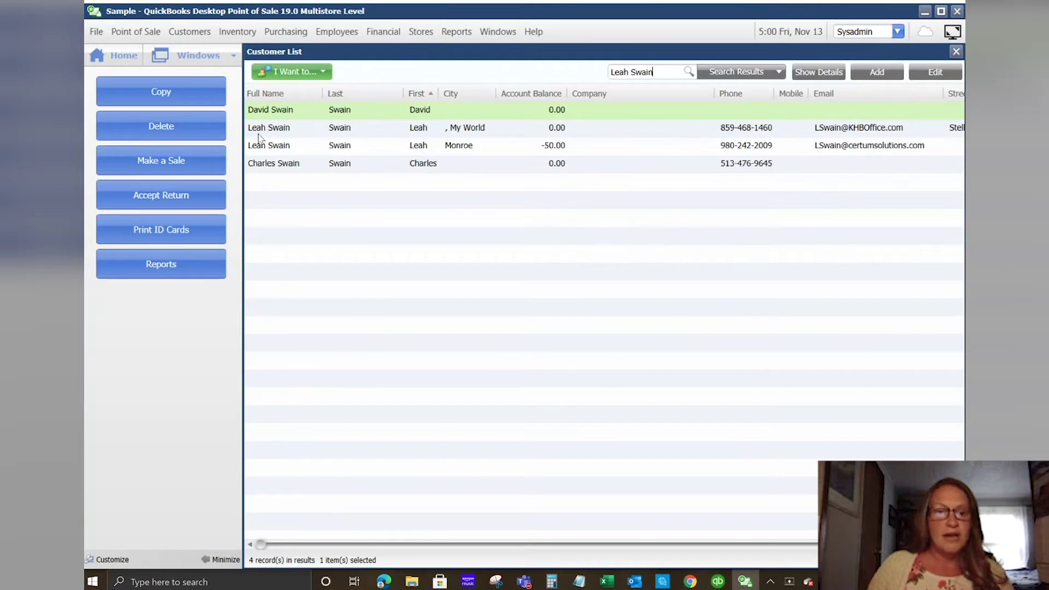
pyautogui.click(272, 147)
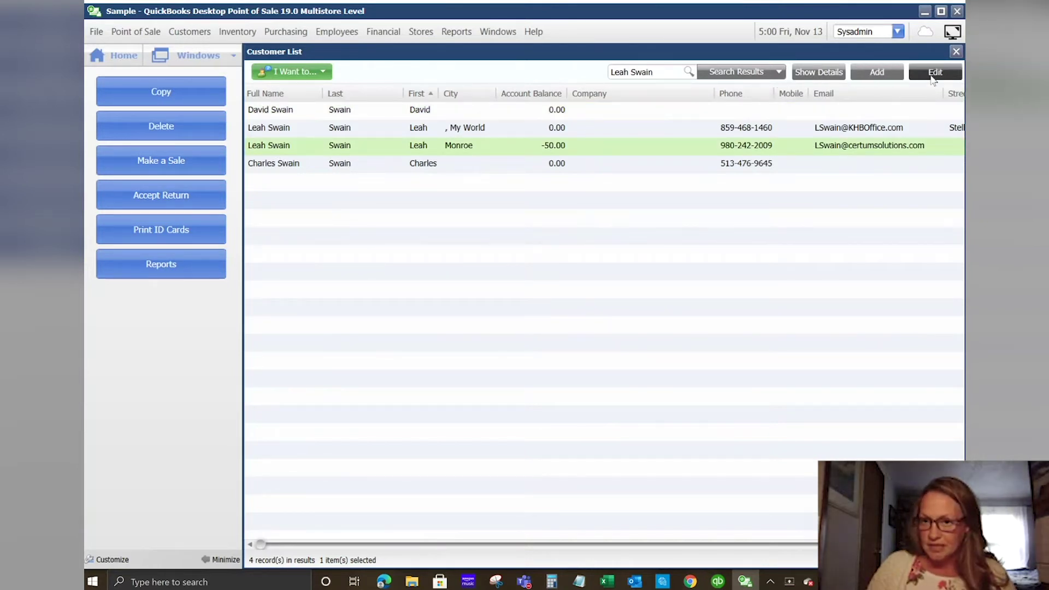
pyautogui.click(832, 75)
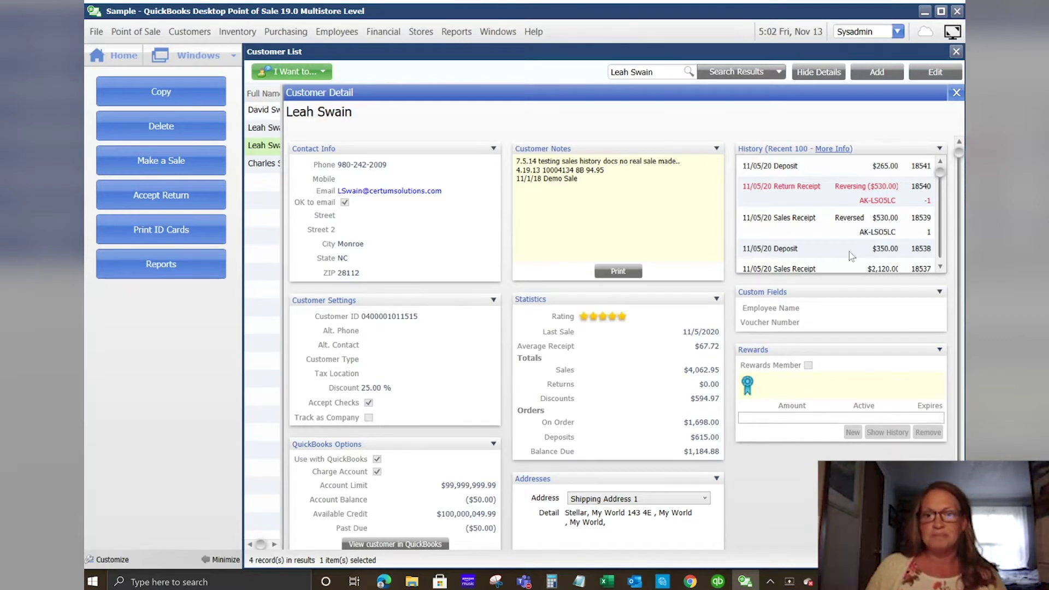
pyautogui.scroll(-5, 841, 198)
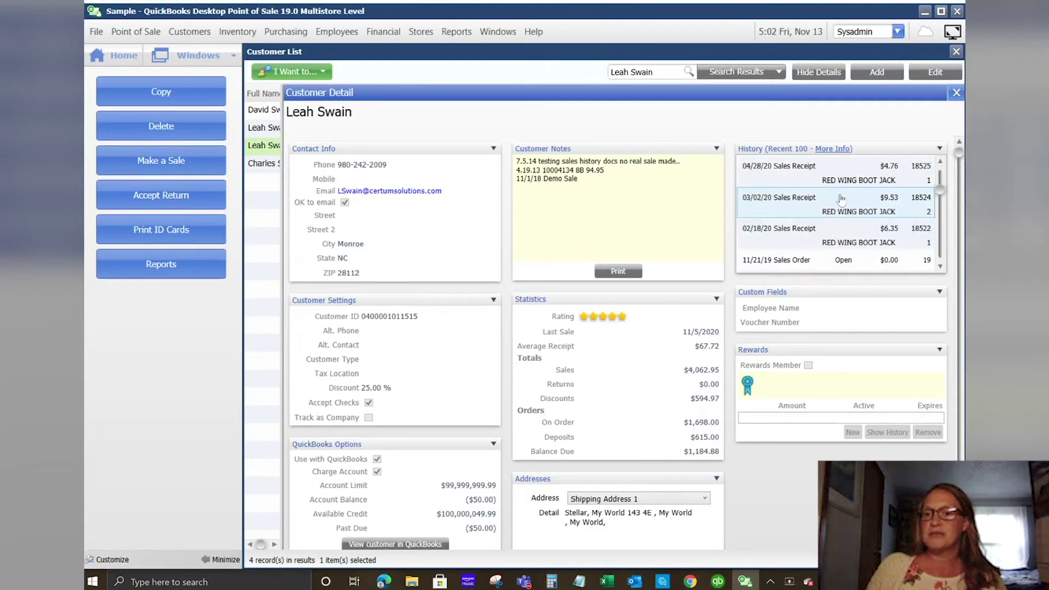
pyautogui.scroll(-10, 841, 199)
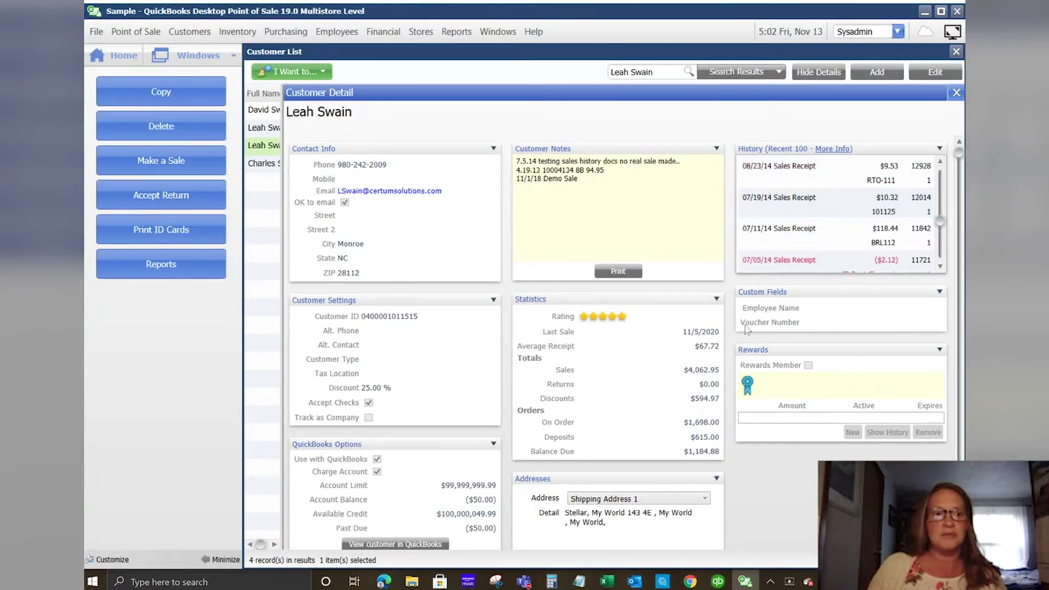
pyautogui.click(386, 58)
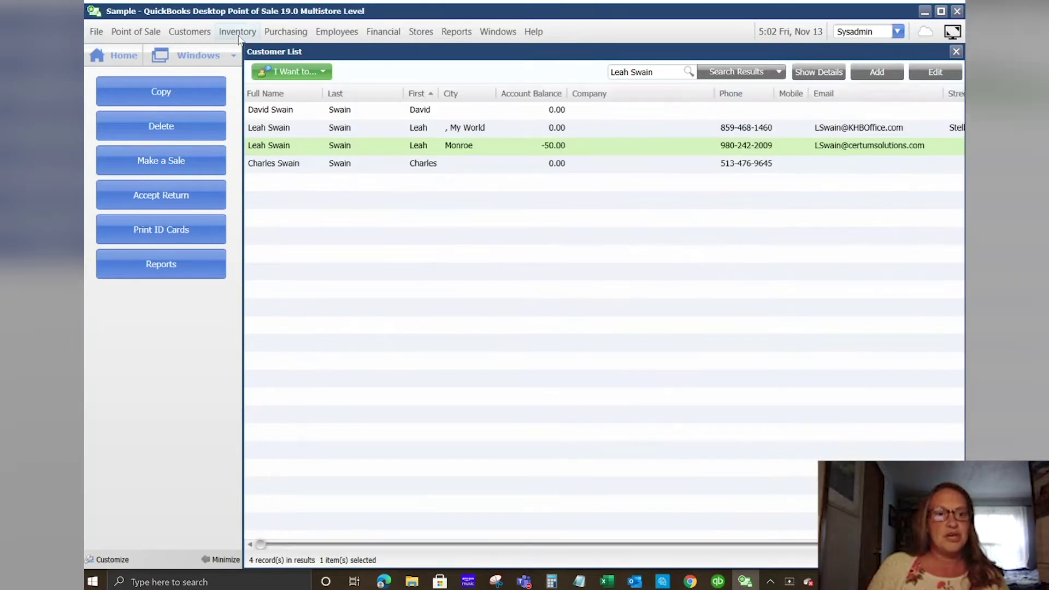
# Step: Open the Inventory Item List and start a new item with Ctrl+N
pyautogui.click(238, 32)
pyautogui.click(150, 122)
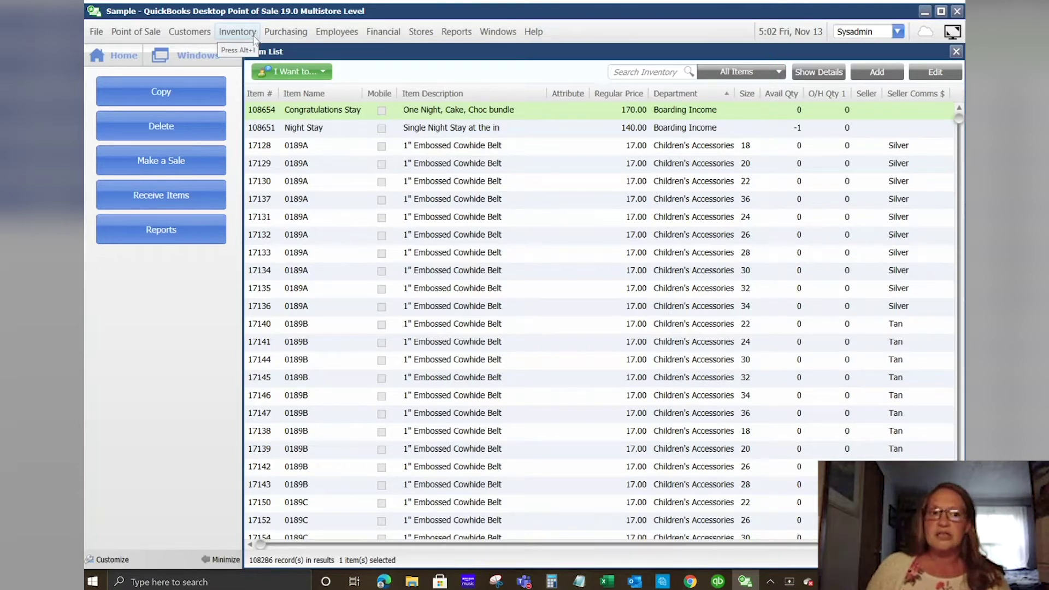
pyautogui.click(237, 32)
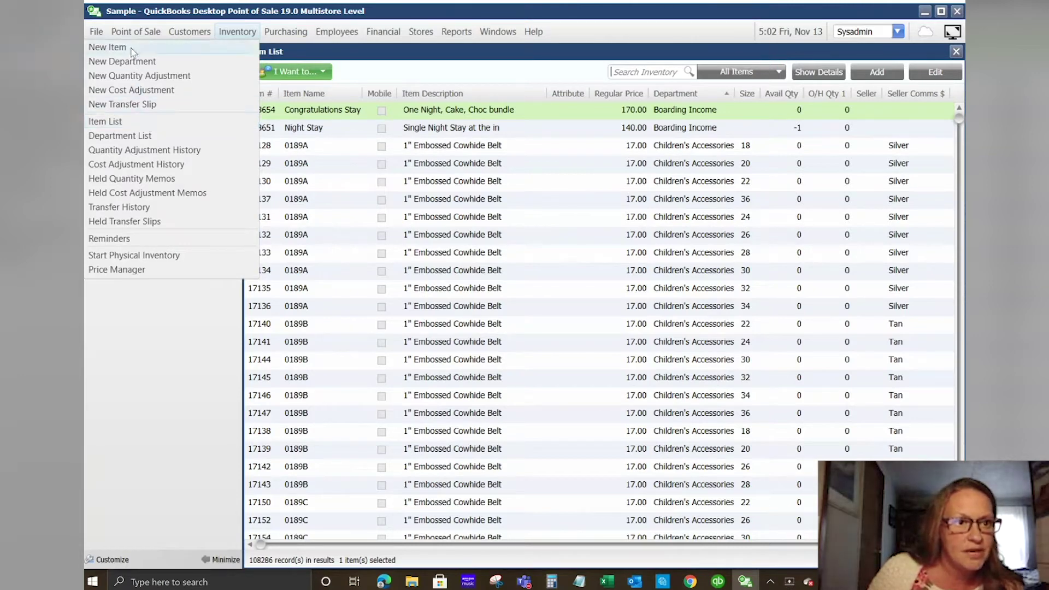
pyautogui.click(237, 31)
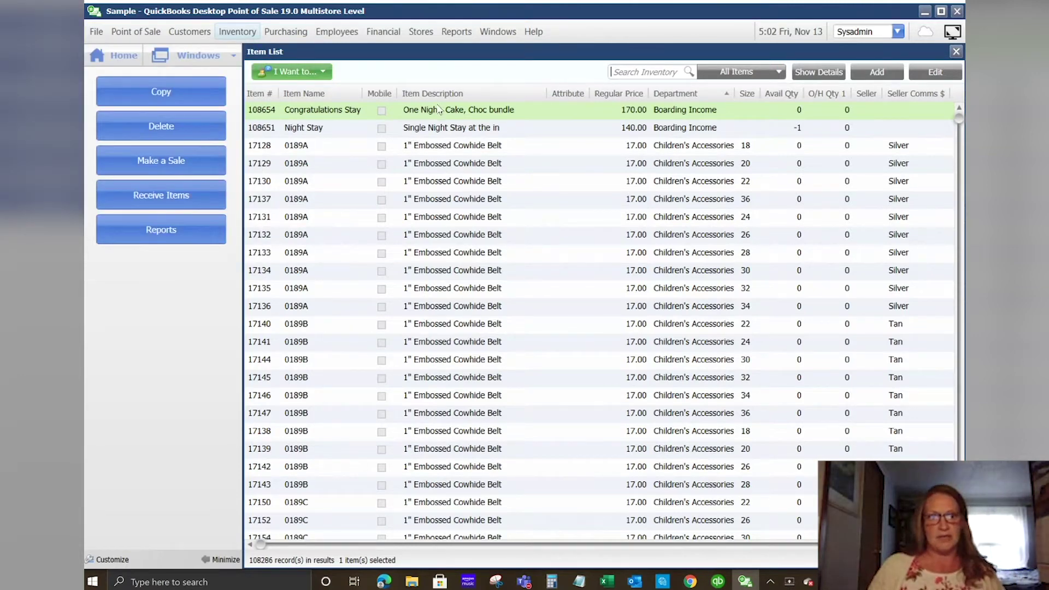
pyautogui.hotkey('ctrl', 'n')
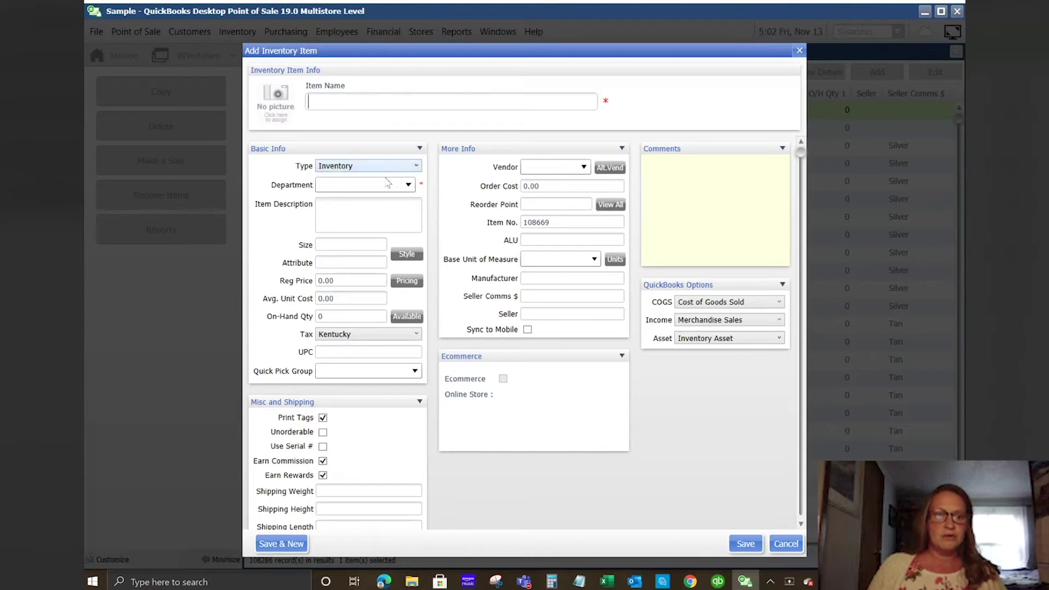
# Step: Review the item type options and keep Inventory as the item type
pyautogui.click(416, 167)
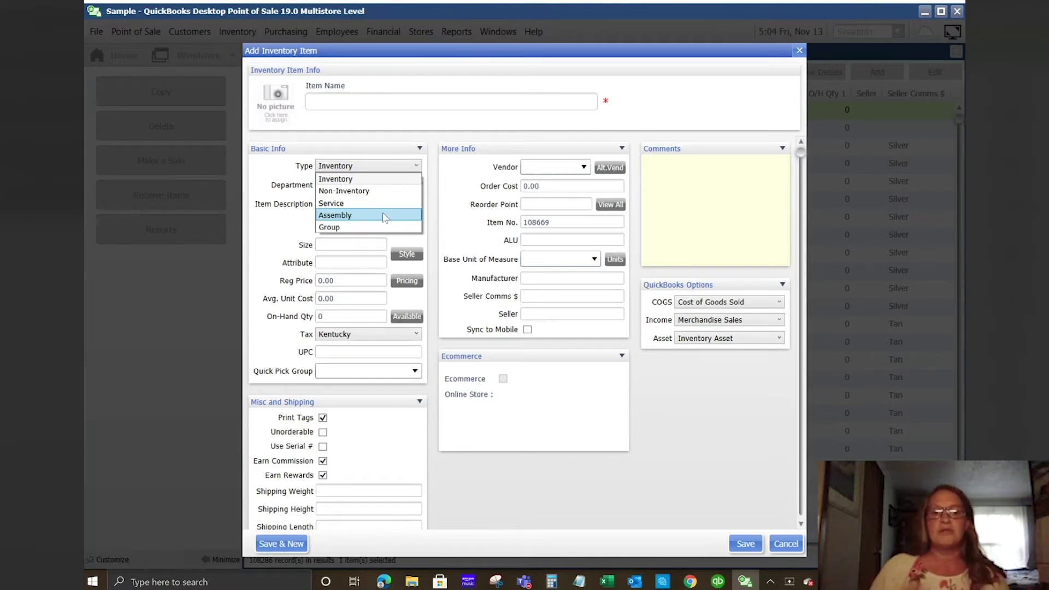
pyautogui.click(307, 243)
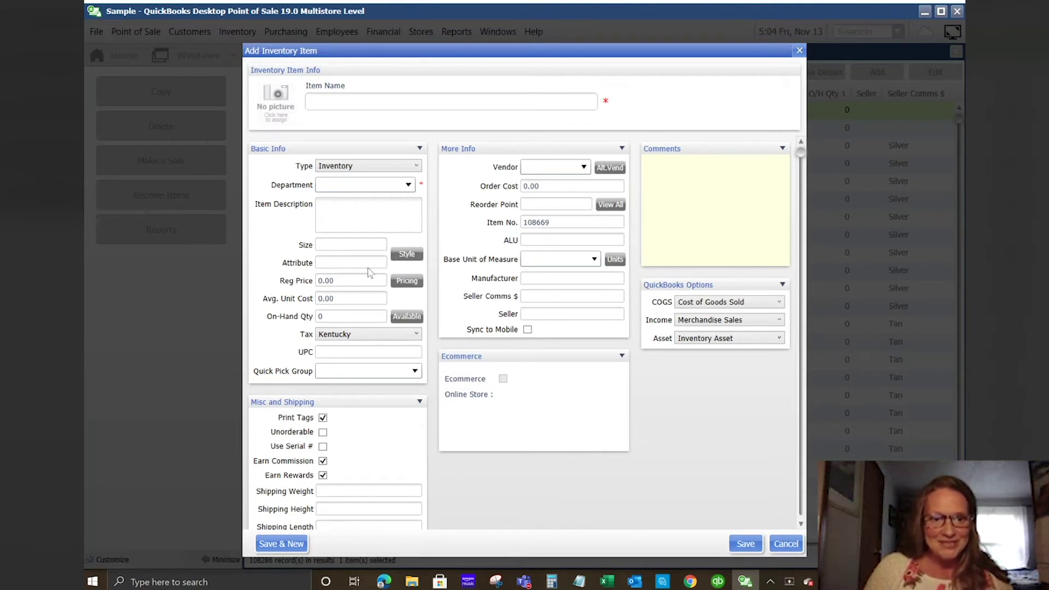
# Step: Open and close the size/attribute style grid, then start a fresh Add Inventory Item form
pyautogui.click(414, 261)
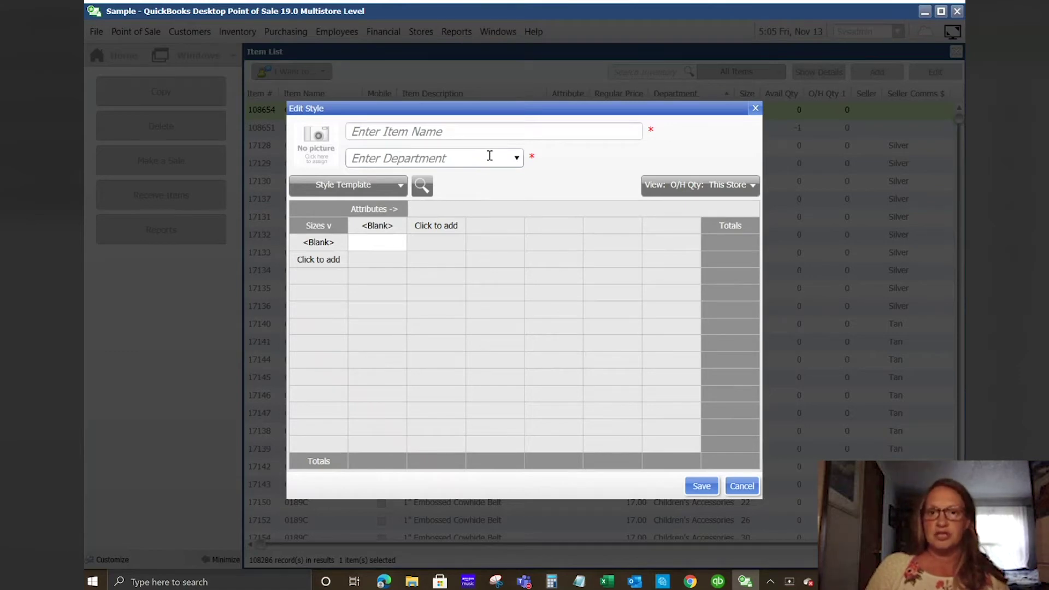
pyautogui.click(710, 486)
pyautogui.click(233, 33)
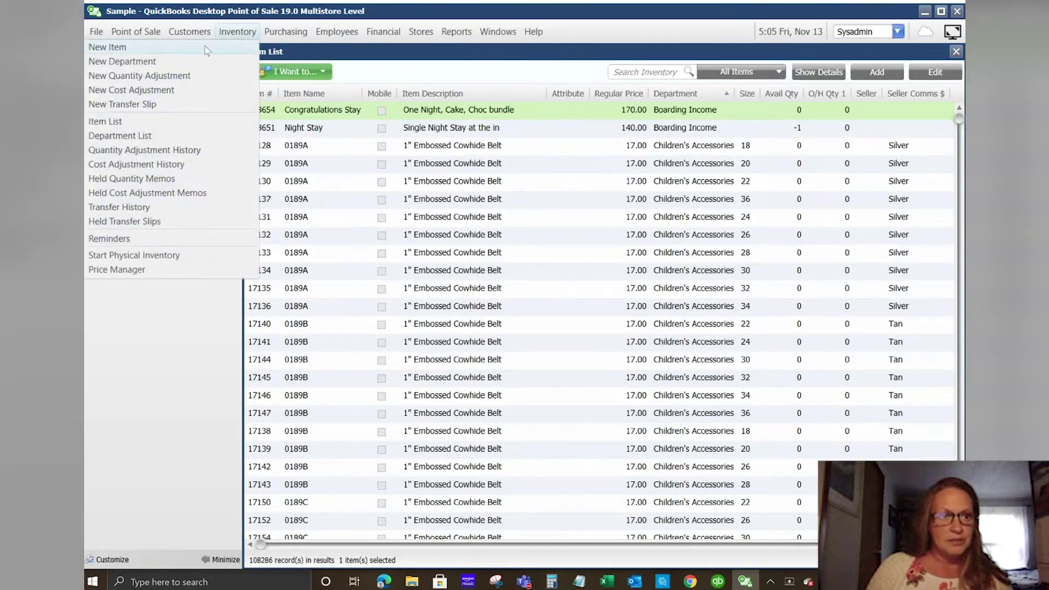
pyautogui.click(168, 51)
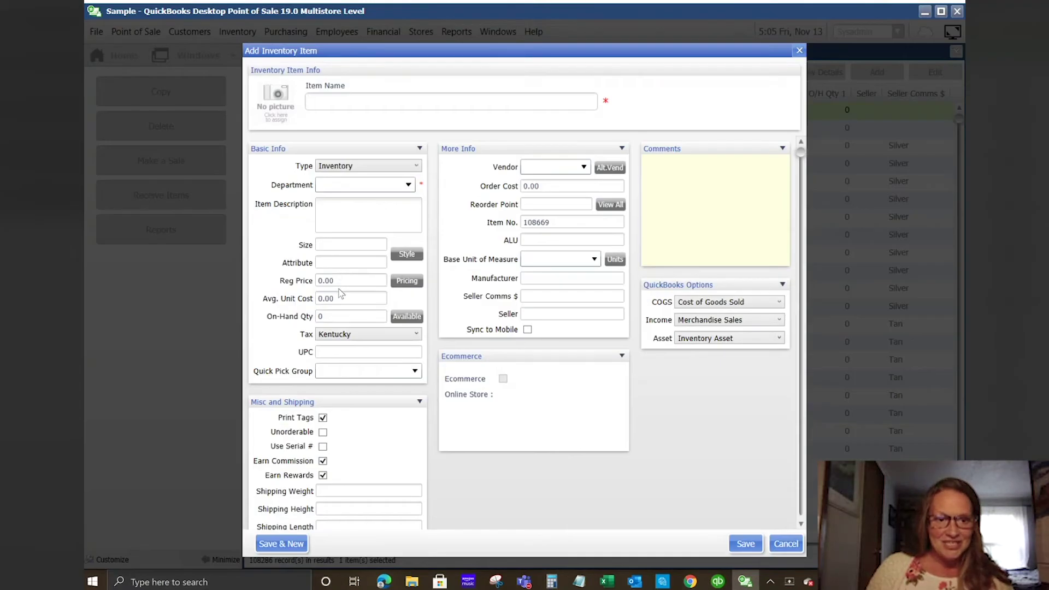
# Step: Open the Pricing popup showing all price levels at 0.00
pyautogui.click(407, 282)
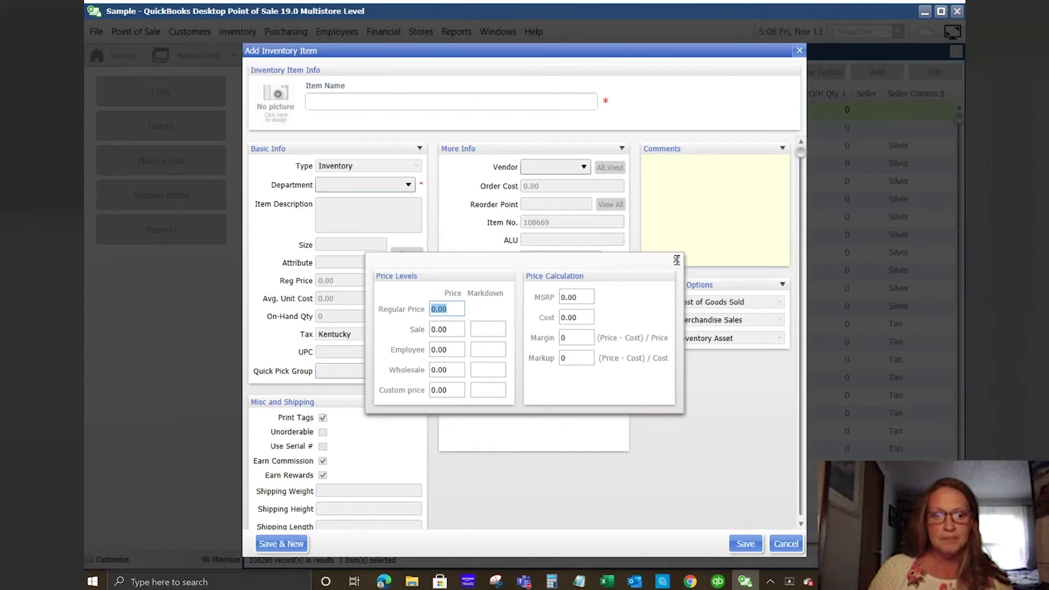
# Step: Close the pricing popup, check On-Hand Qty and alternate vendor fields, then edit Reorder Point
pyautogui.click(676, 261)
pyautogui.click(324, 317)
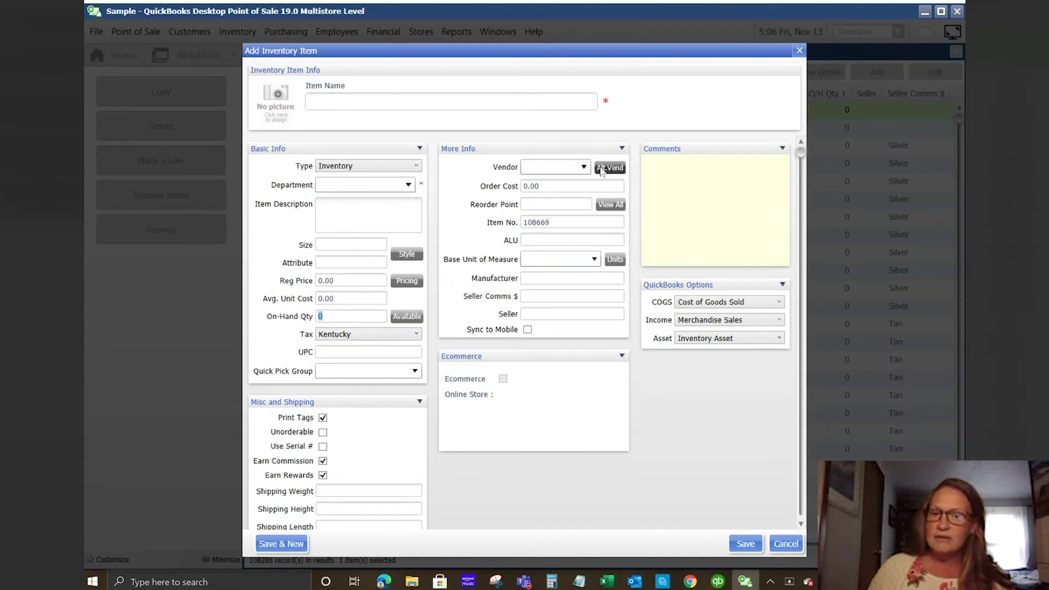
pyautogui.click(608, 167)
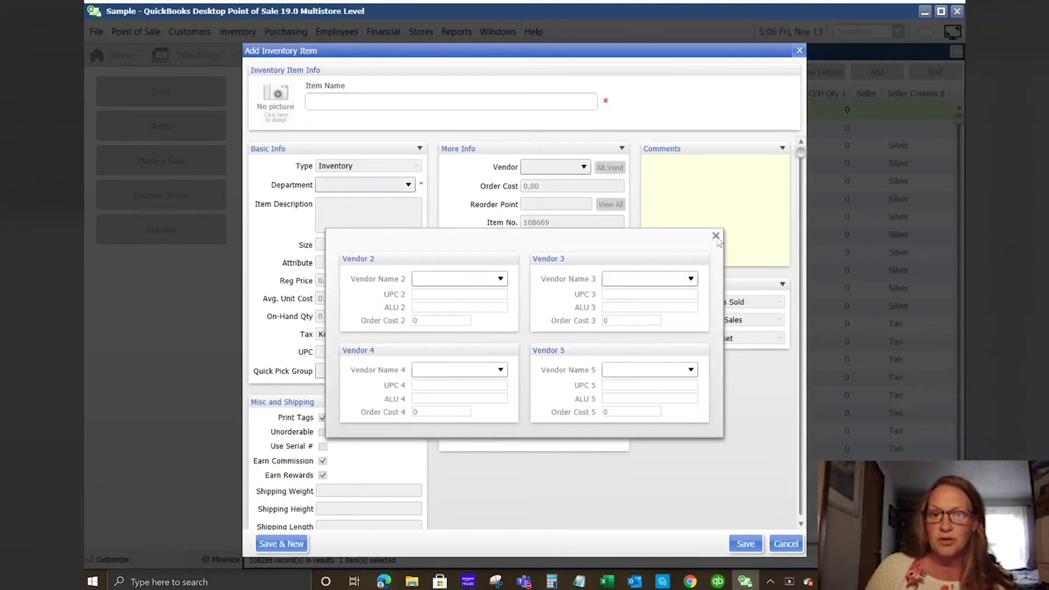
pyautogui.click(716, 236)
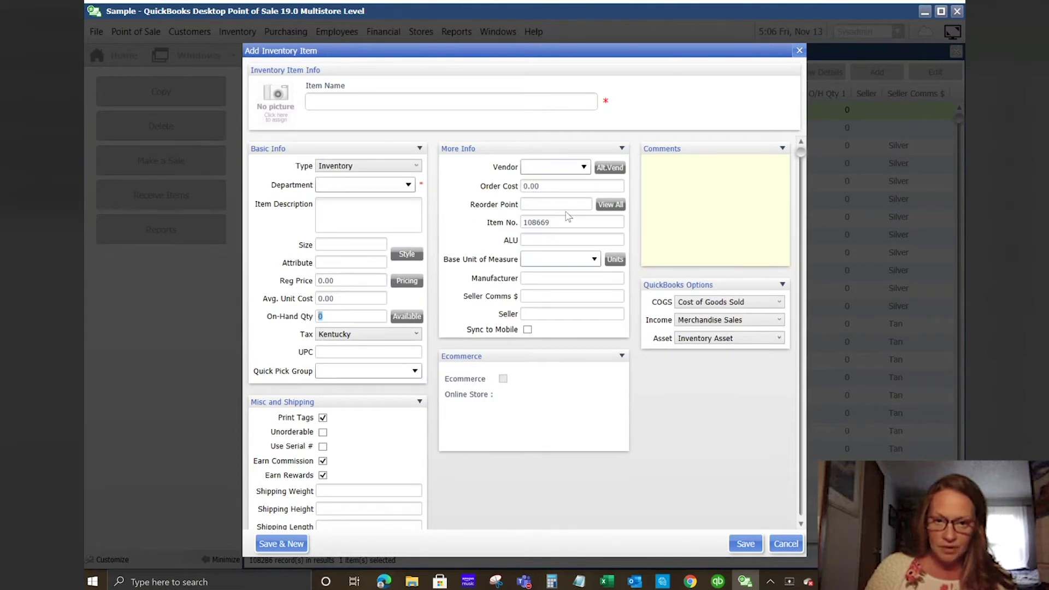
pyautogui.click(564, 207)
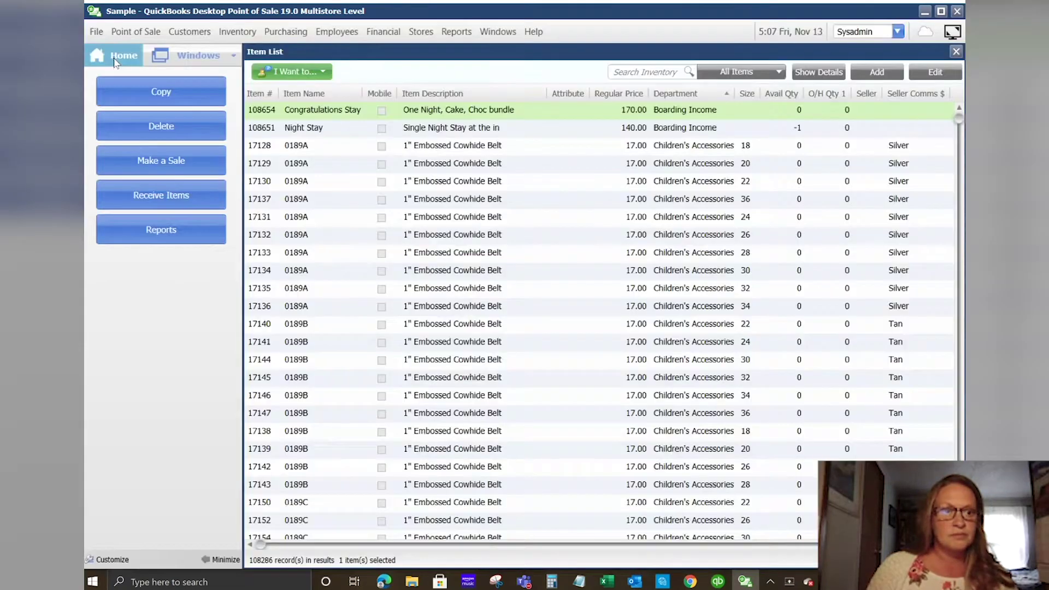
# Step: Cancel the unsaved inventory item, then open and close the Windows list
pyautogui.click(113, 55)
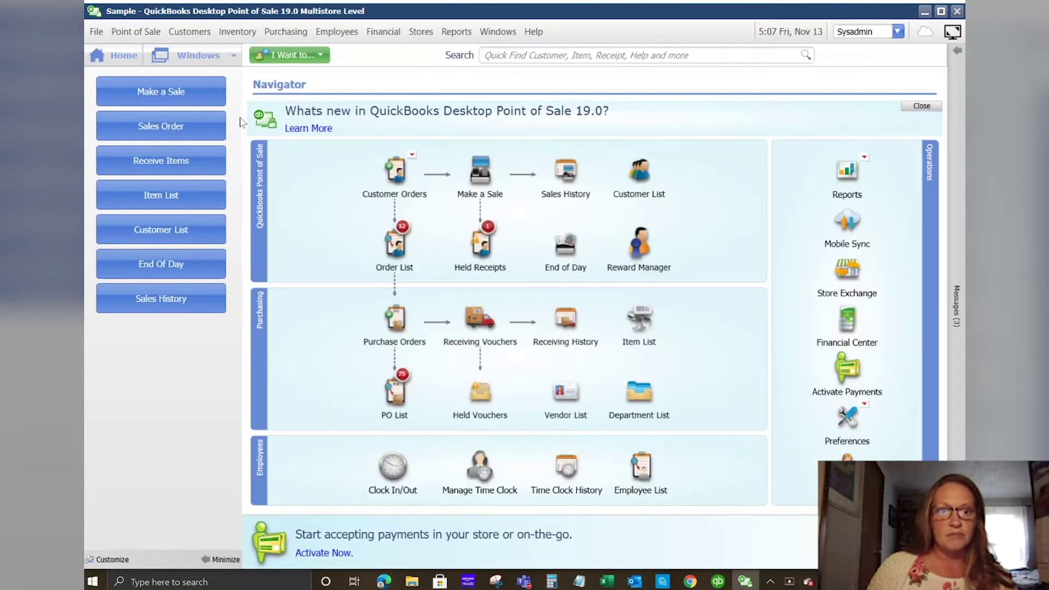
pyautogui.click(223, 60)
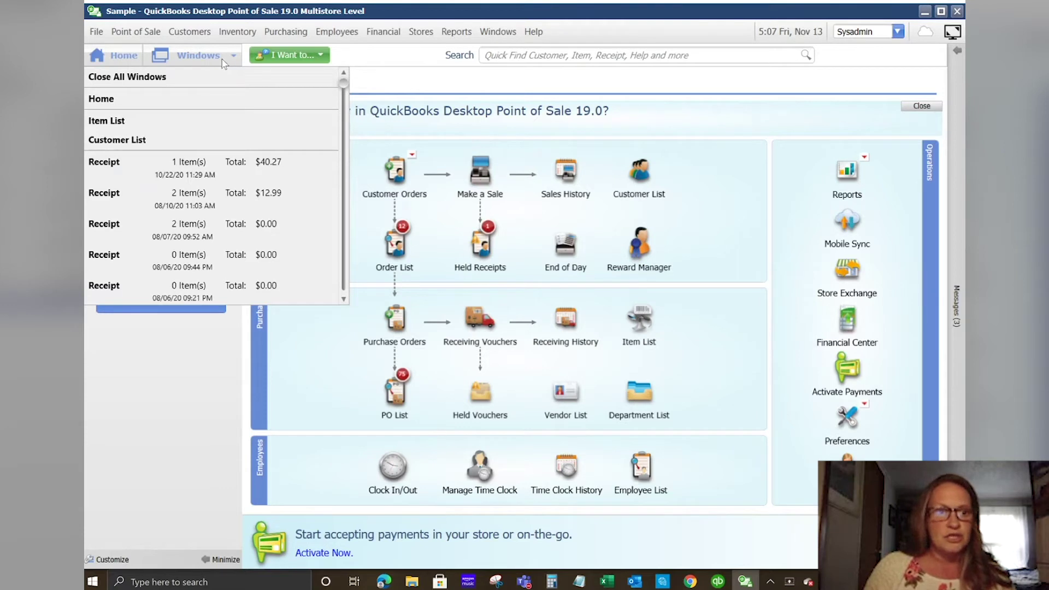
pyautogui.click(407, 75)
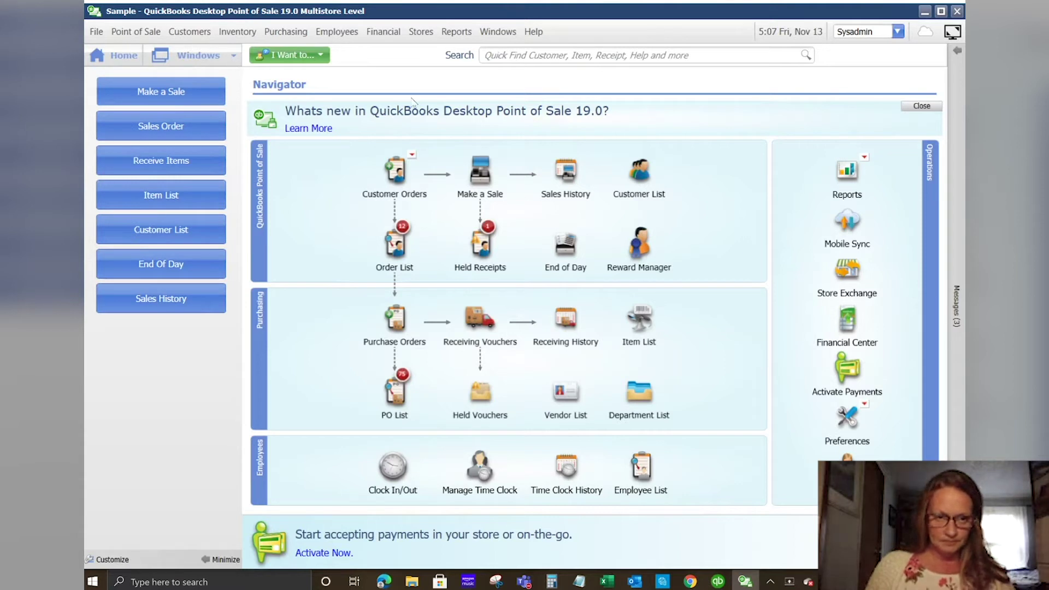
# Step: Sell one Red-Lined Jersey Glove at 2.99, overriding the insufficient-quantity warning
pyautogui.click(212, 101)
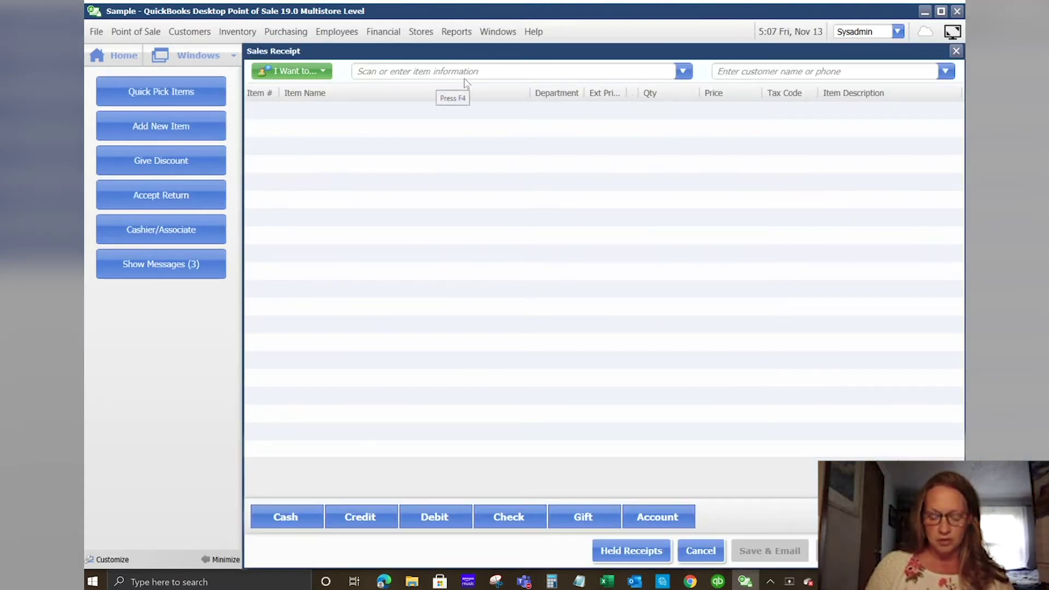
pyautogui.write('Red')
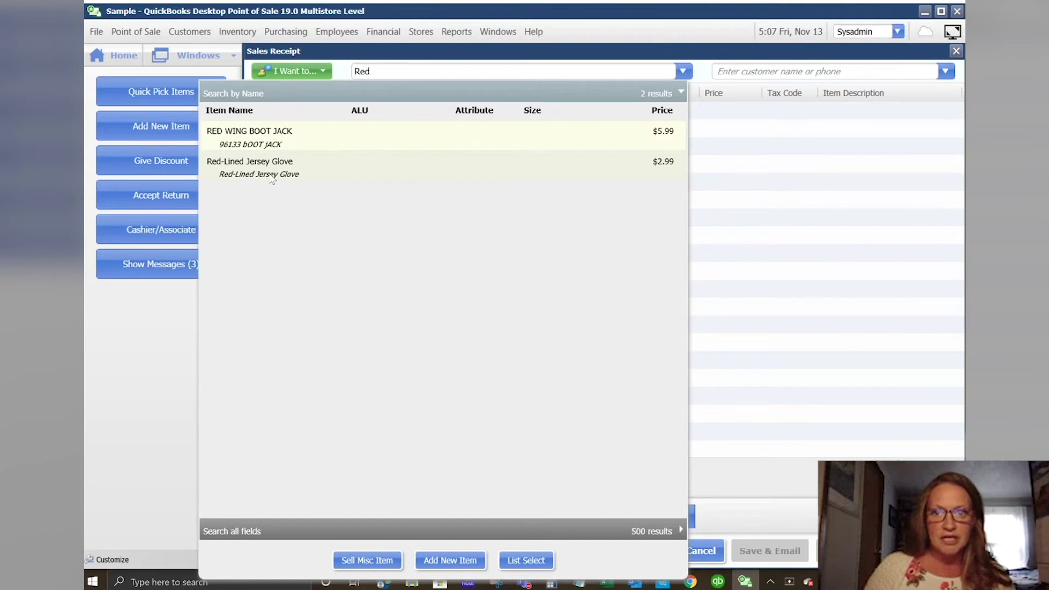
pyautogui.press('Escape')
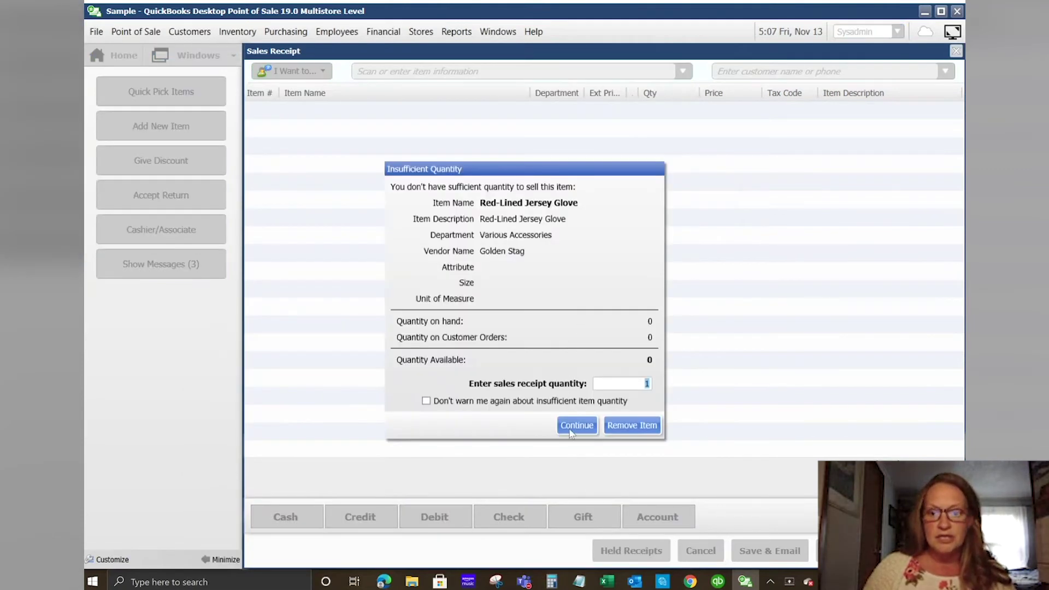
pyautogui.press('Return')
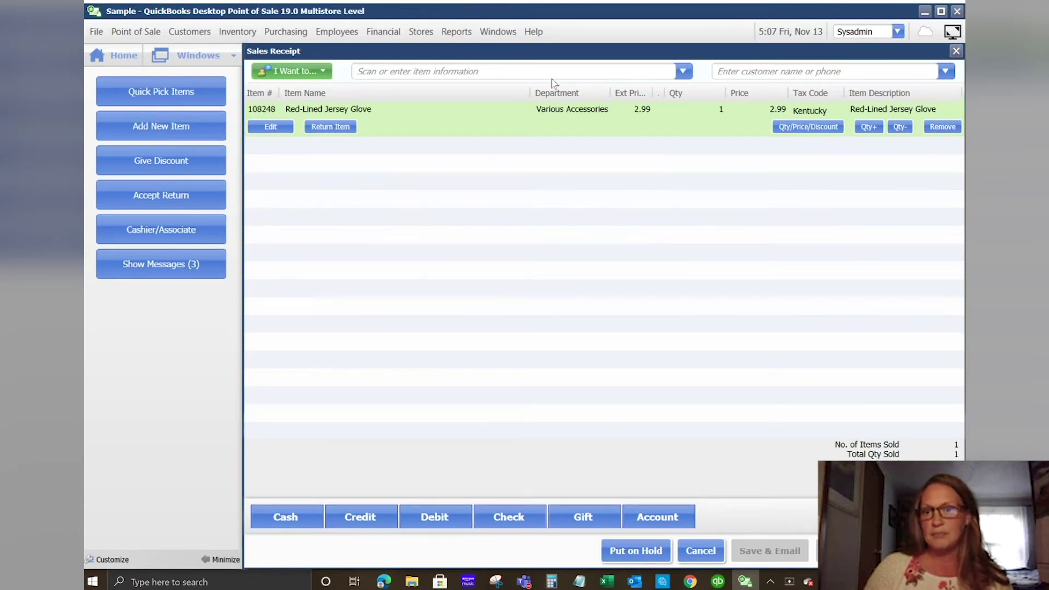
# Step: Look up the customer by name and attach them to the glove sales receipt
pyautogui.click(744, 70)
pyautogui.write('Swain')
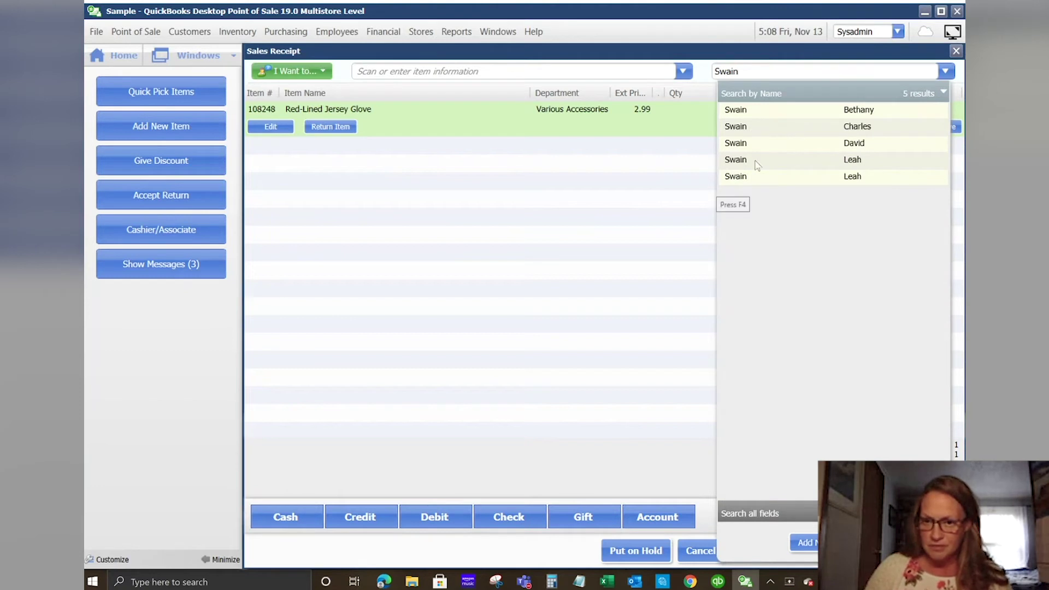
pyautogui.press('Escape')
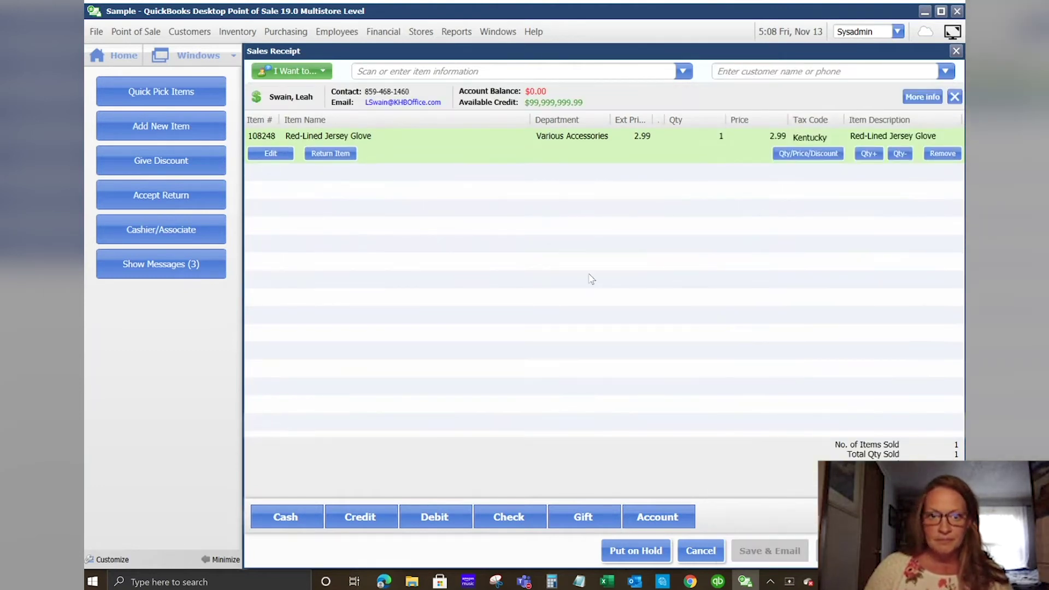
pyautogui.moveTo(257, 102)
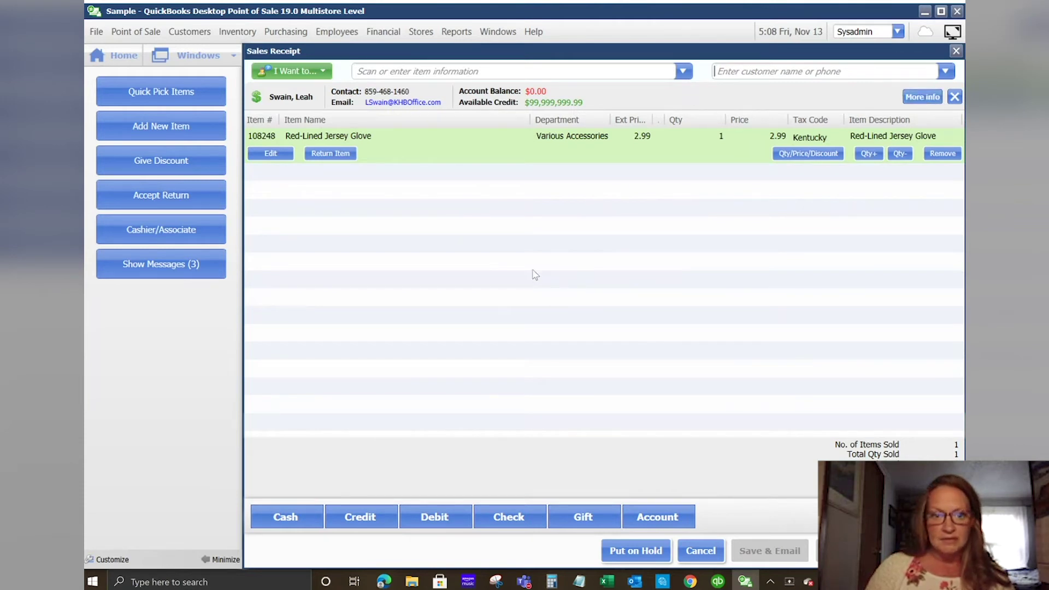
# Step: View the receipt's Customize columns list without changes, then nudge the glove quantity up and back to 1
pyautogui.rightClick(446, 121)
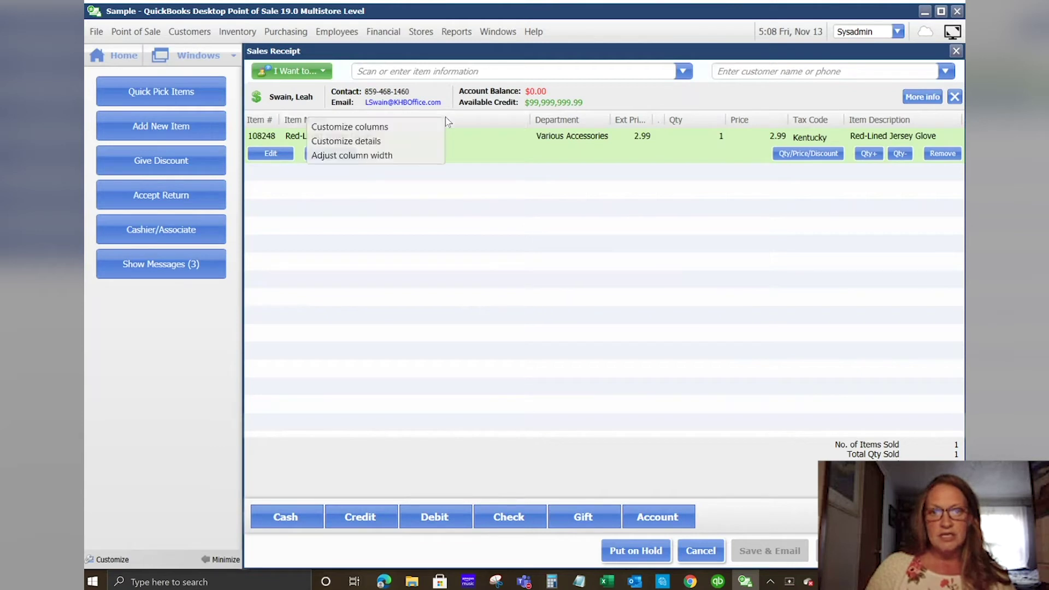
pyautogui.click(397, 127)
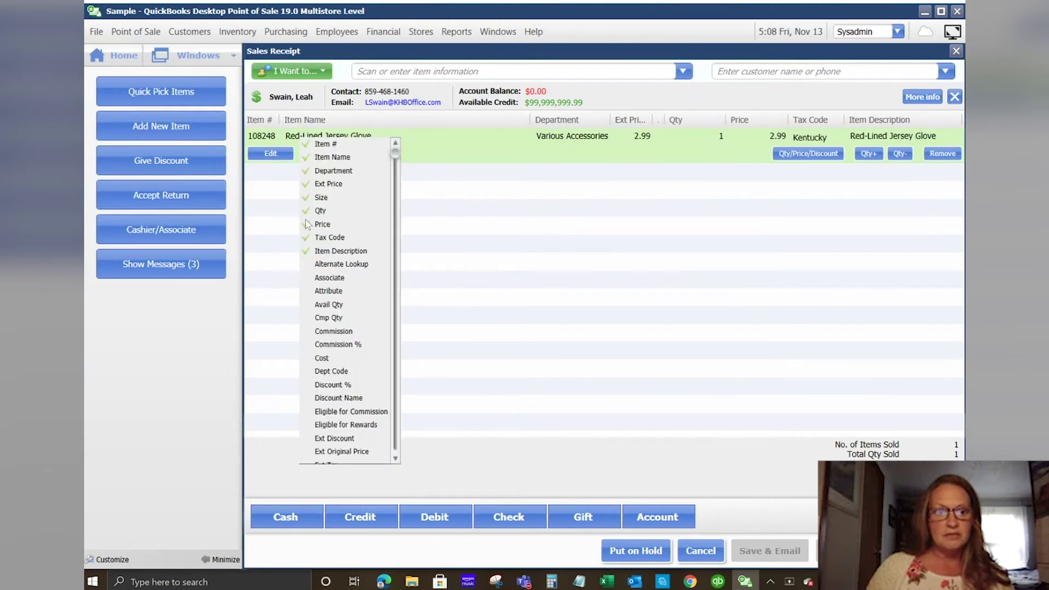
pyautogui.click(590, 265)
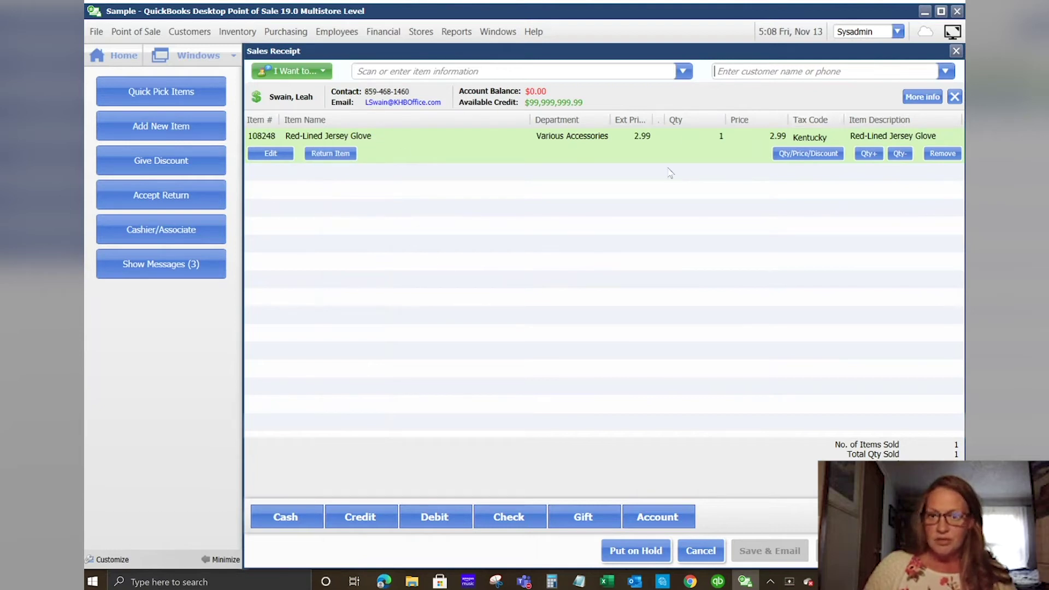
pyautogui.click(871, 154)
pyautogui.click(899, 154)
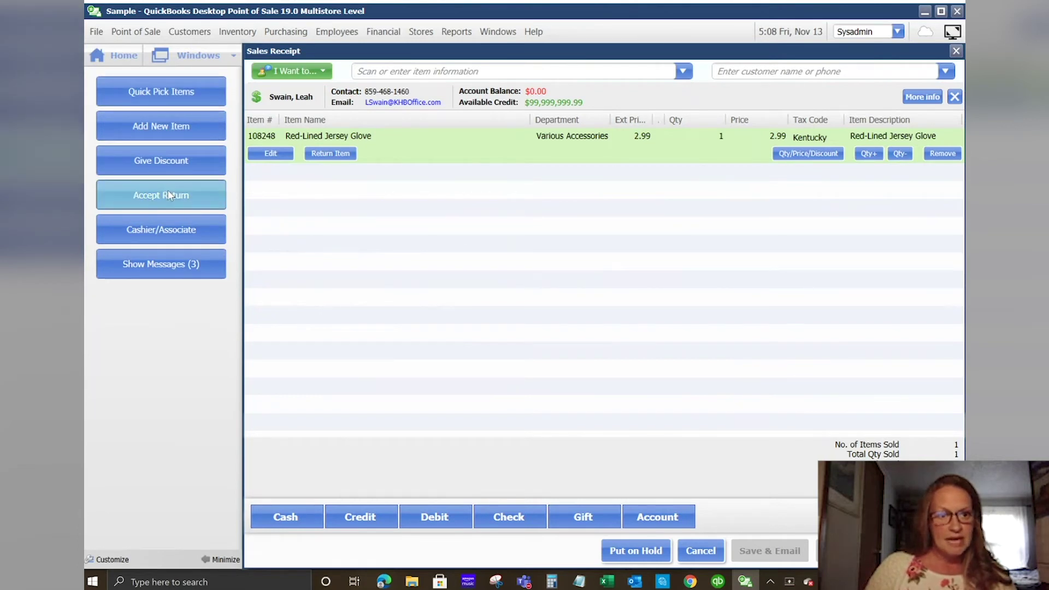
# Step: Apply a 15% discount to the glove line instead of a whole-sale discount
pyautogui.click(167, 170)
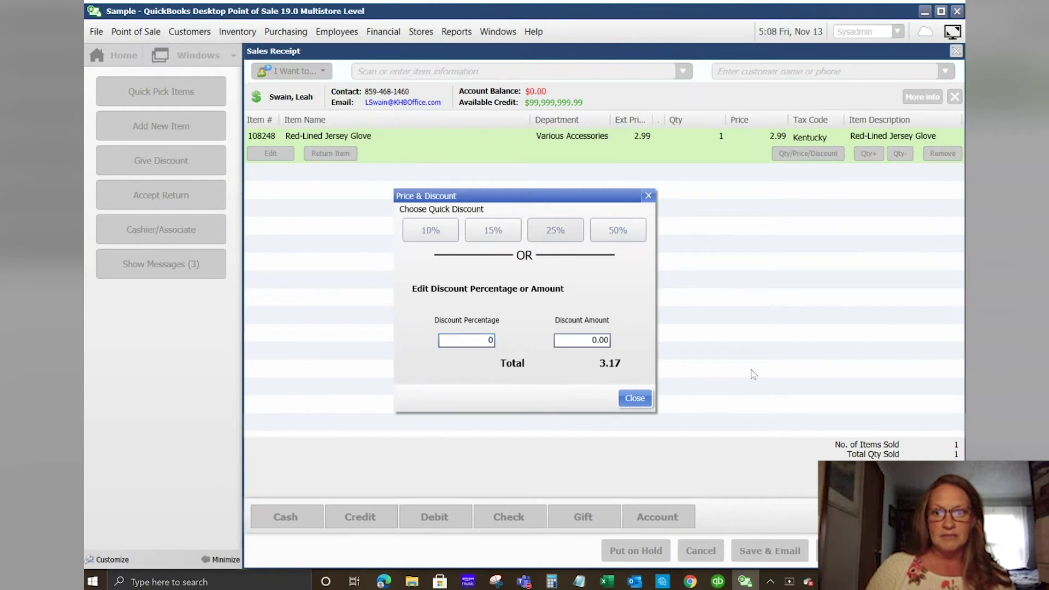
pyautogui.press('Escape')
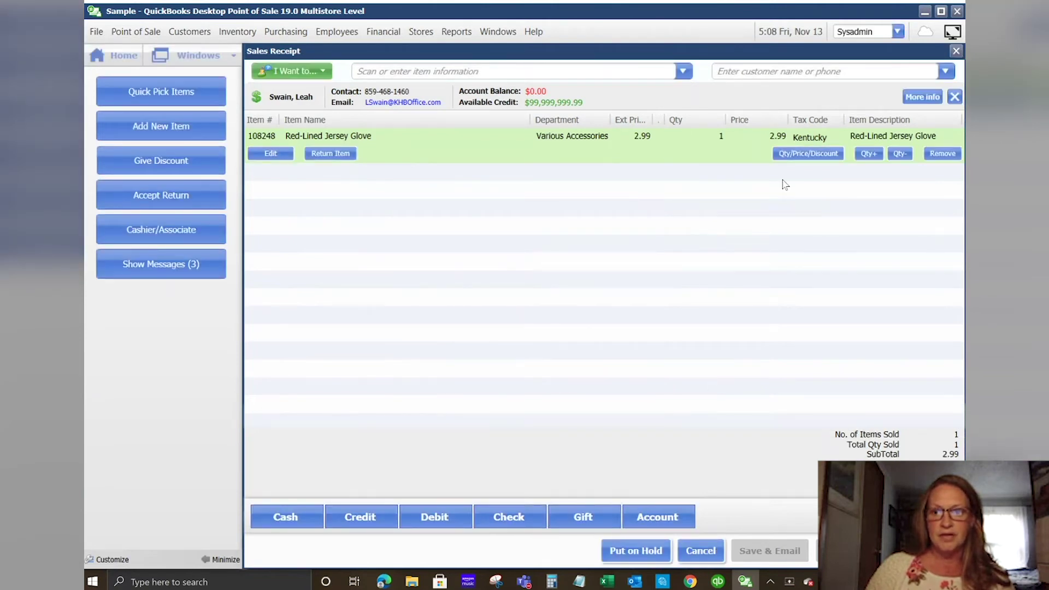
pyautogui.click(792, 154)
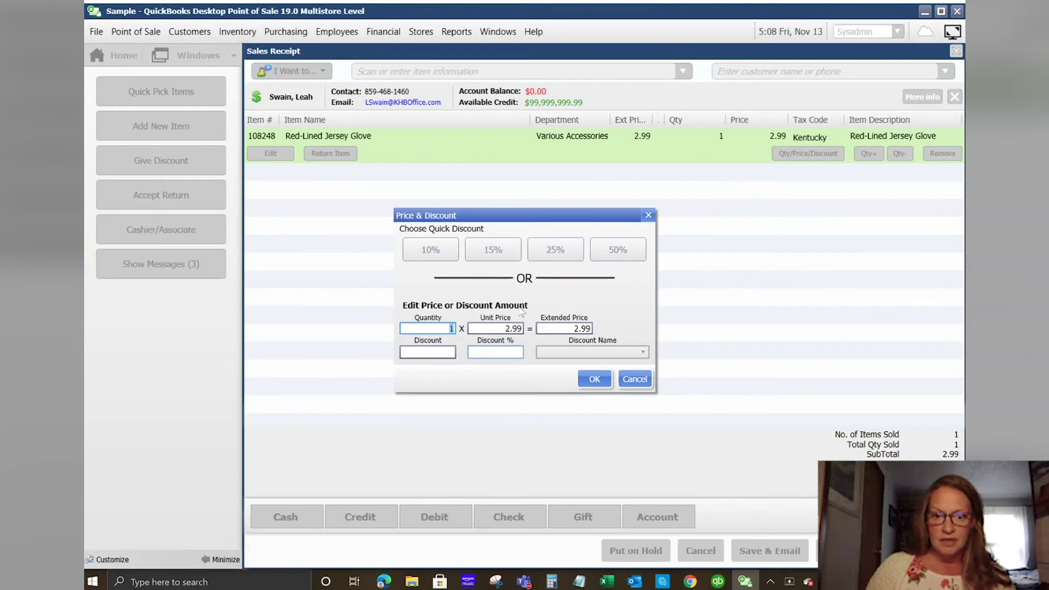
pyautogui.click(508, 353)
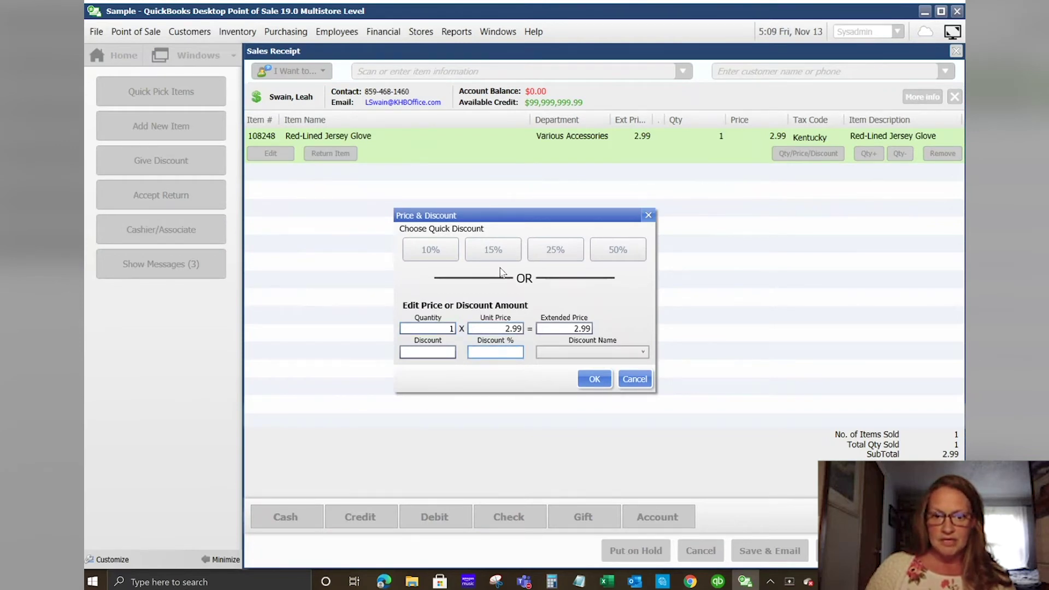
pyautogui.click(508, 253)
pyautogui.click(594, 377)
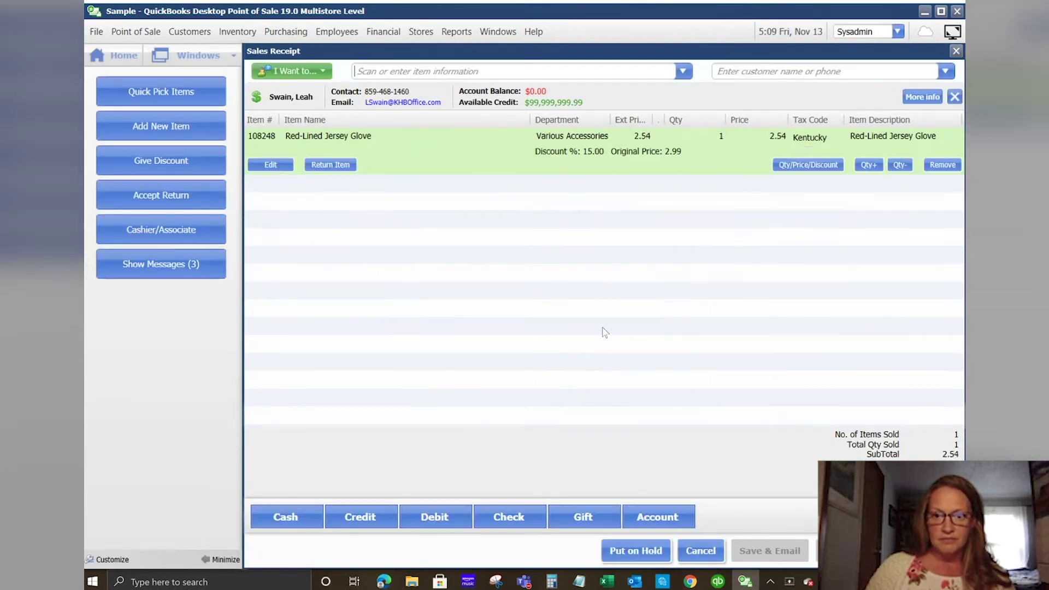
# Step: Choose Damage as the discount name for the glove's discount
pyautogui.click(787, 165)
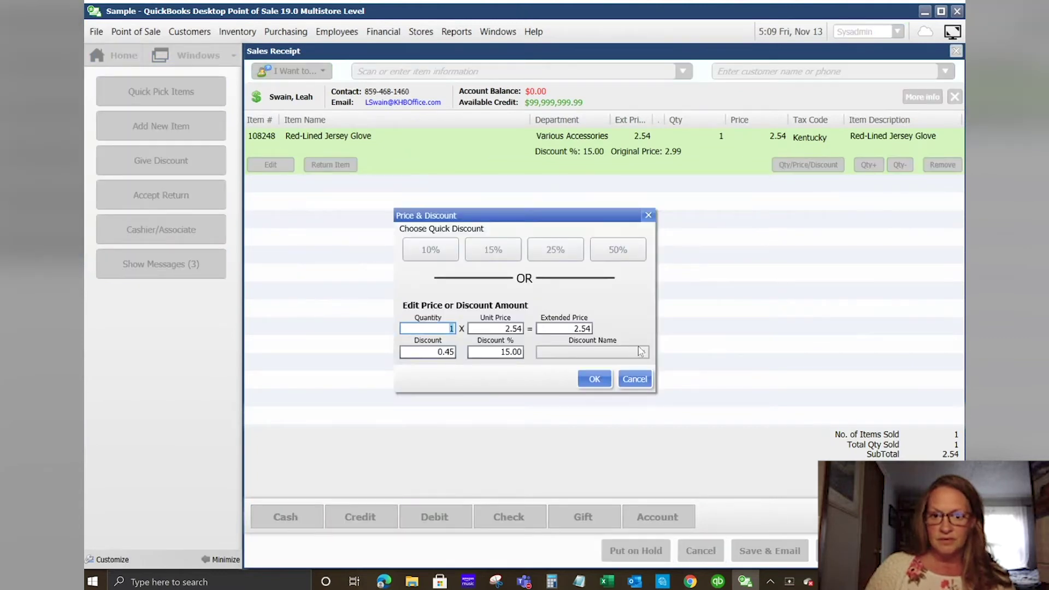
pyautogui.click(640, 351)
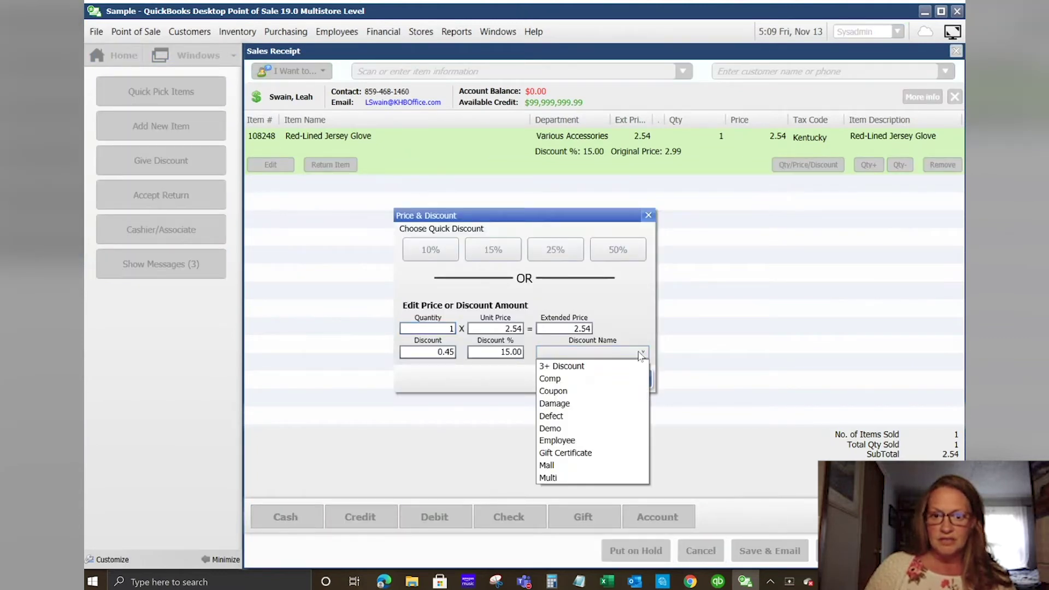
pyautogui.click(591, 405)
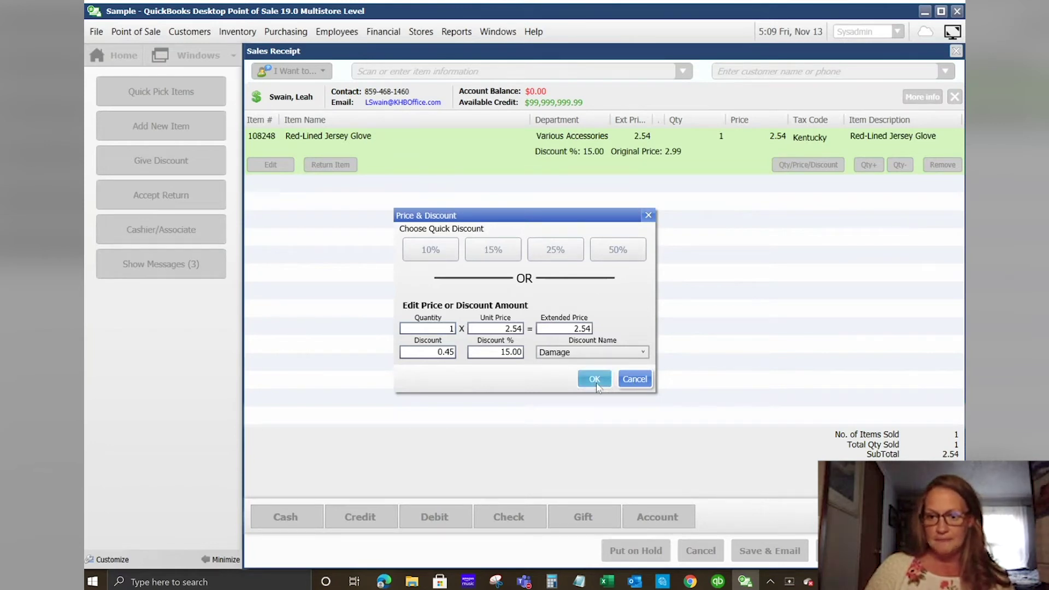
pyautogui.click(594, 380)
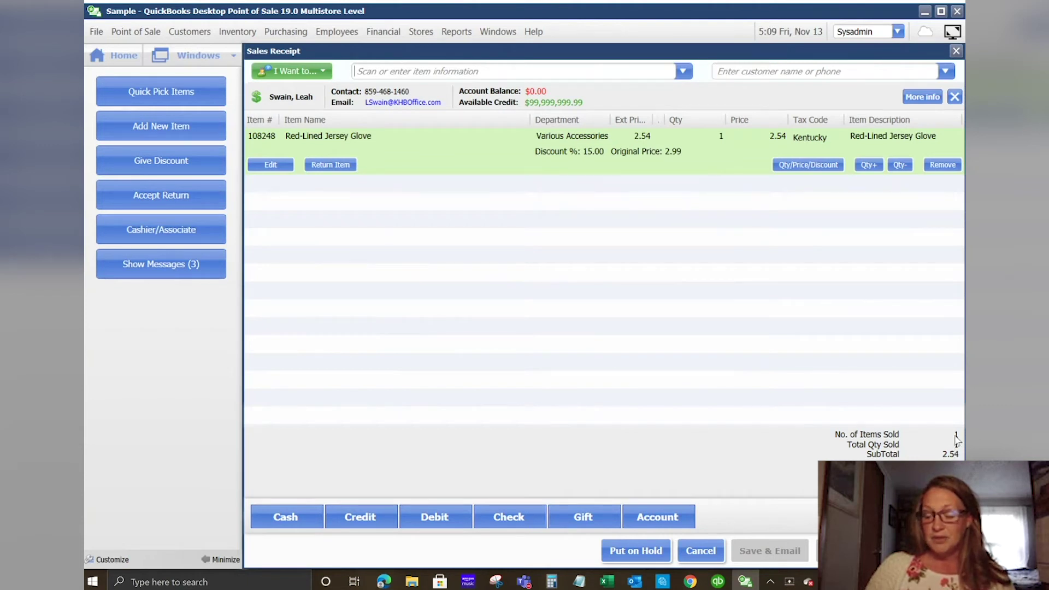
# Step: Increase the Red-Lined Jersey Glove quantity to 2 for a 5.08 subtotal
pyautogui.click(871, 166)
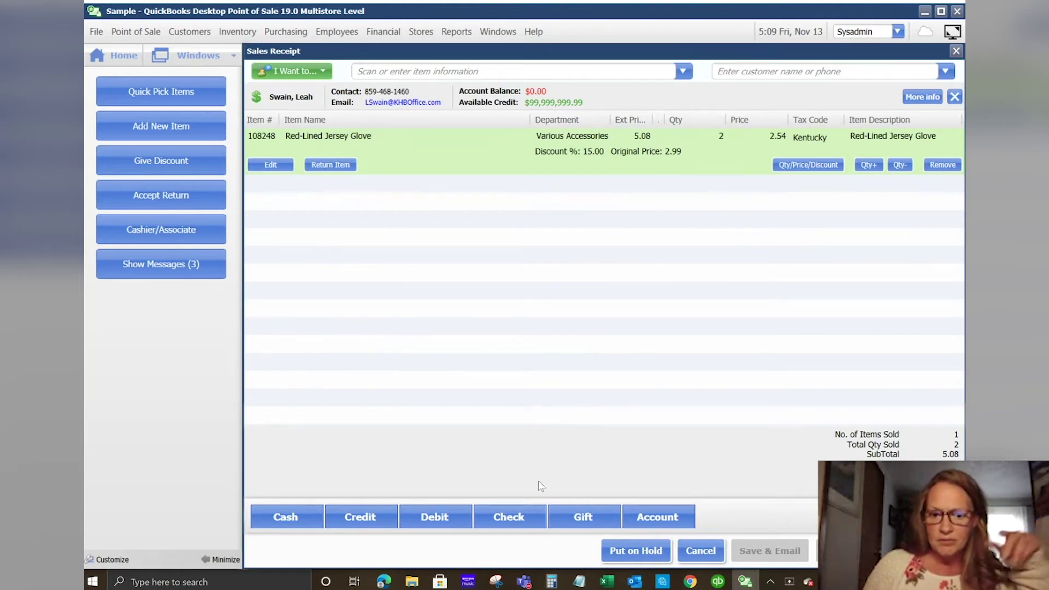
# Step: Accept the cash amount tendered and save the glove sales receipt with F10
pyautogui.click(313, 523)
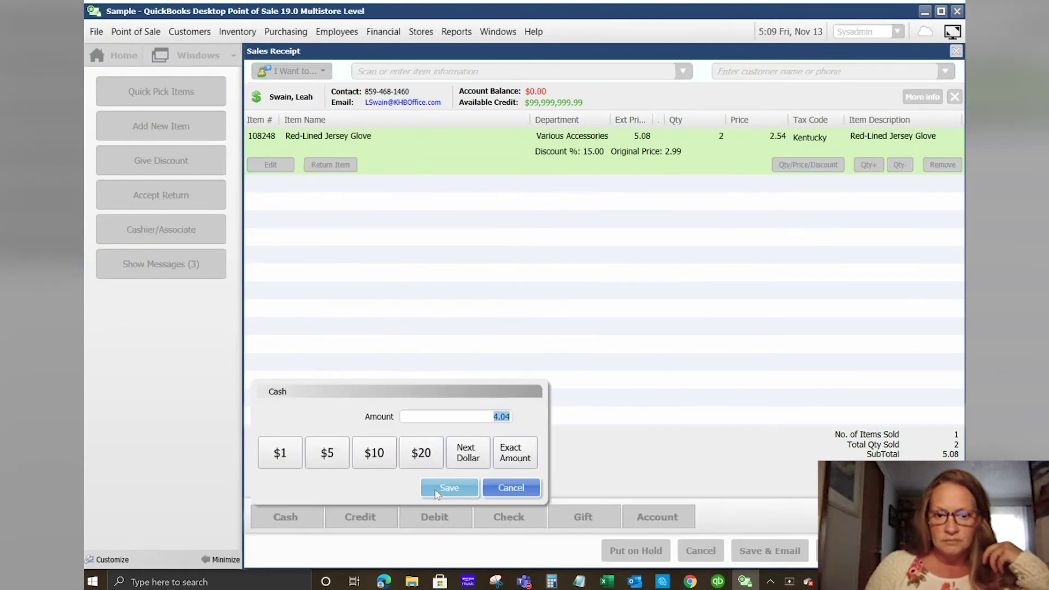
pyautogui.click(445, 488)
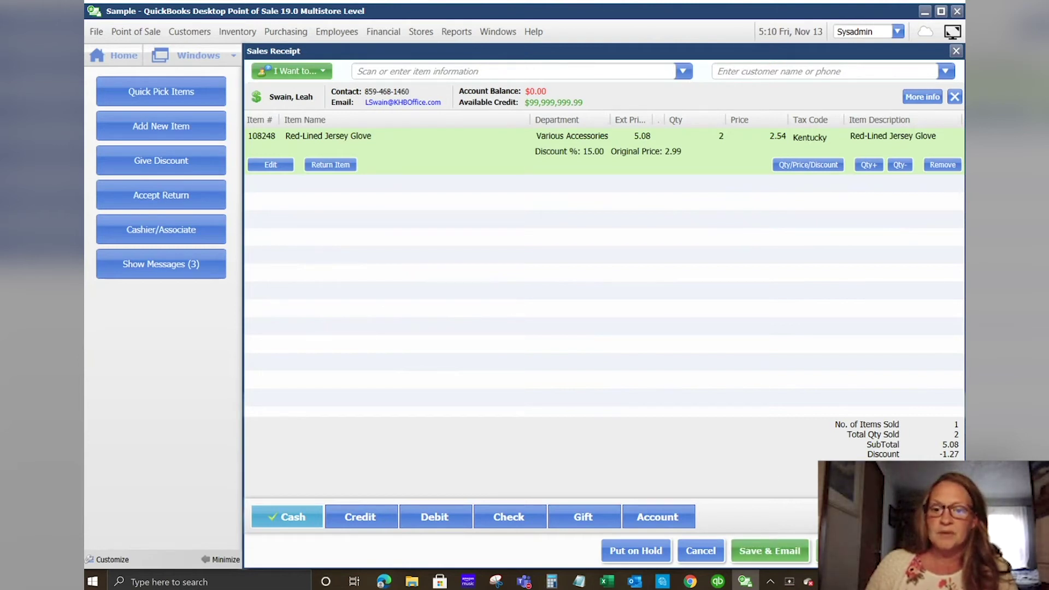
pyautogui.press('F10')
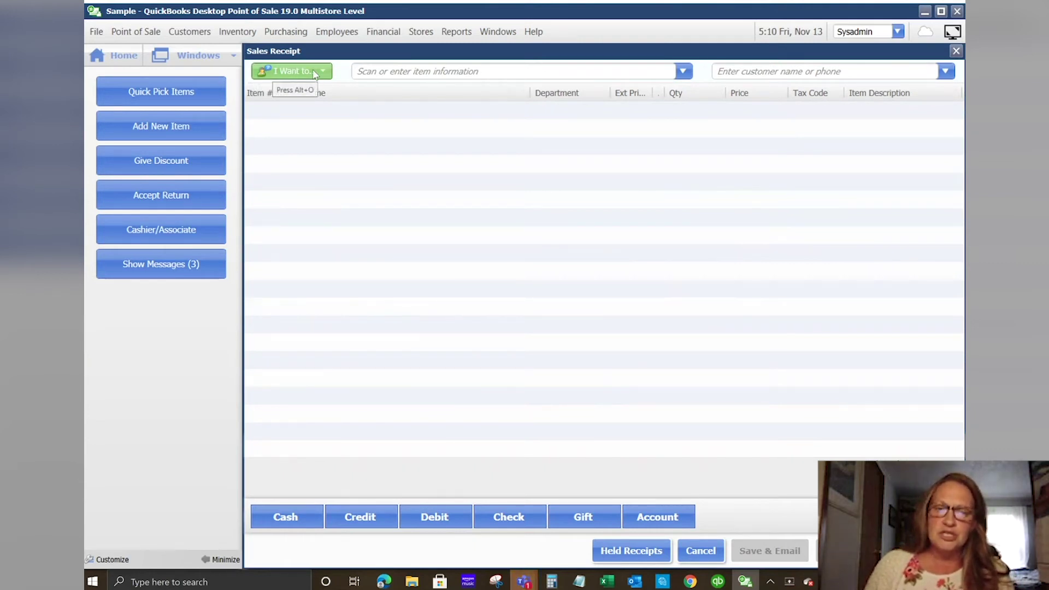
pyautogui.click(315, 73)
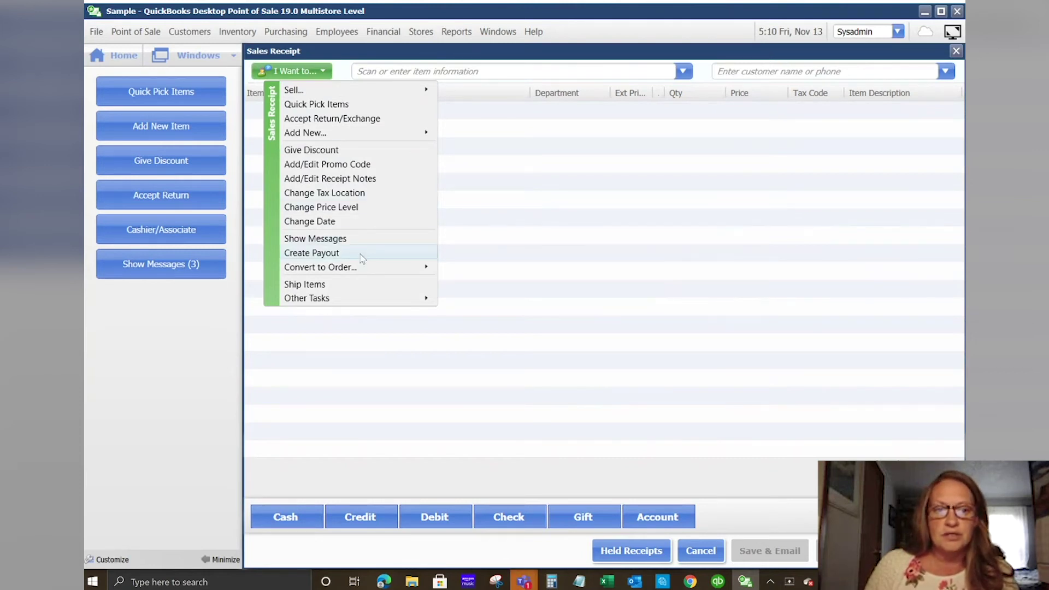
pyautogui.moveTo(360, 275)
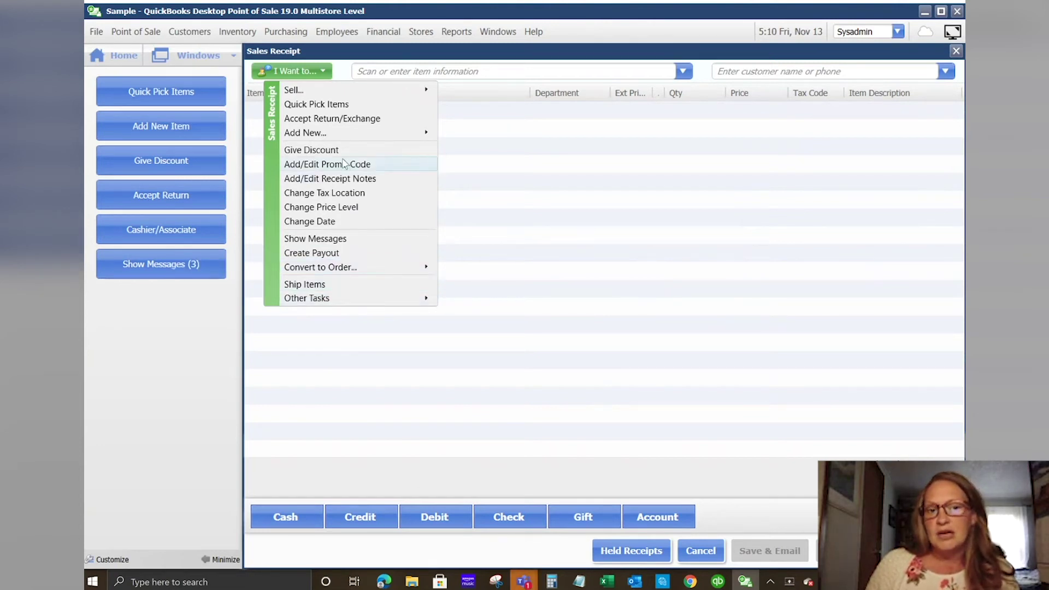
pyautogui.moveTo(331, 91)
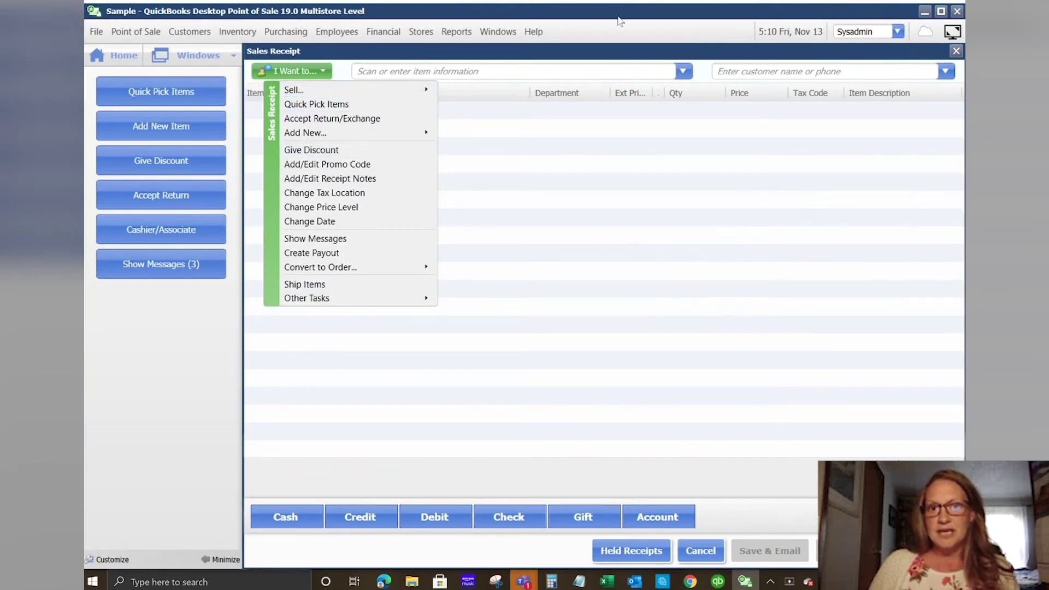
pyautogui.click(606, 37)
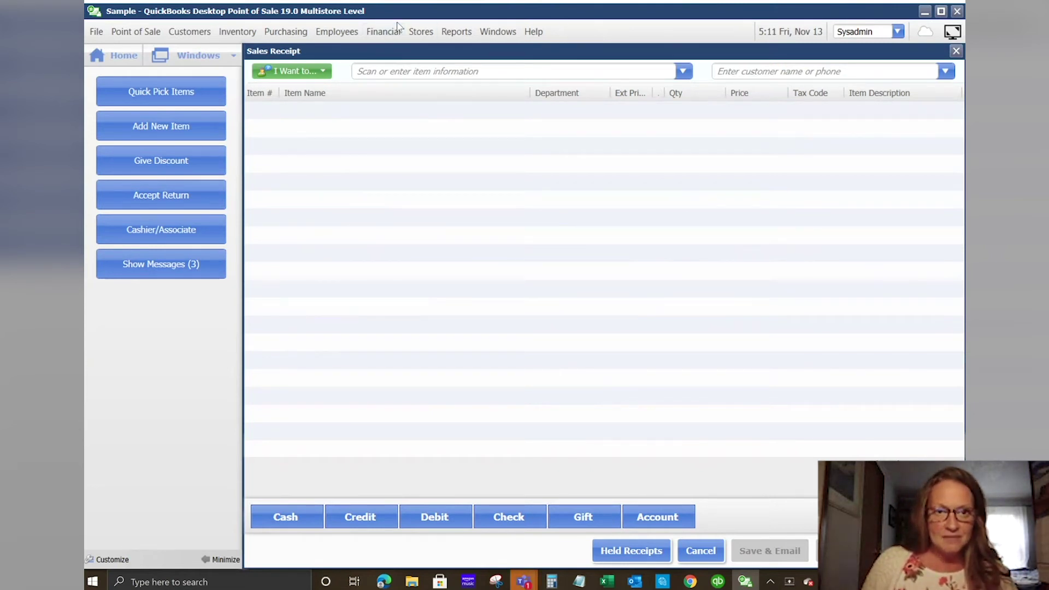
# Step: Return to the Navigator home page and bring QuickBooks Accountant Desktop's company file forward
pyautogui.click(135, 65)
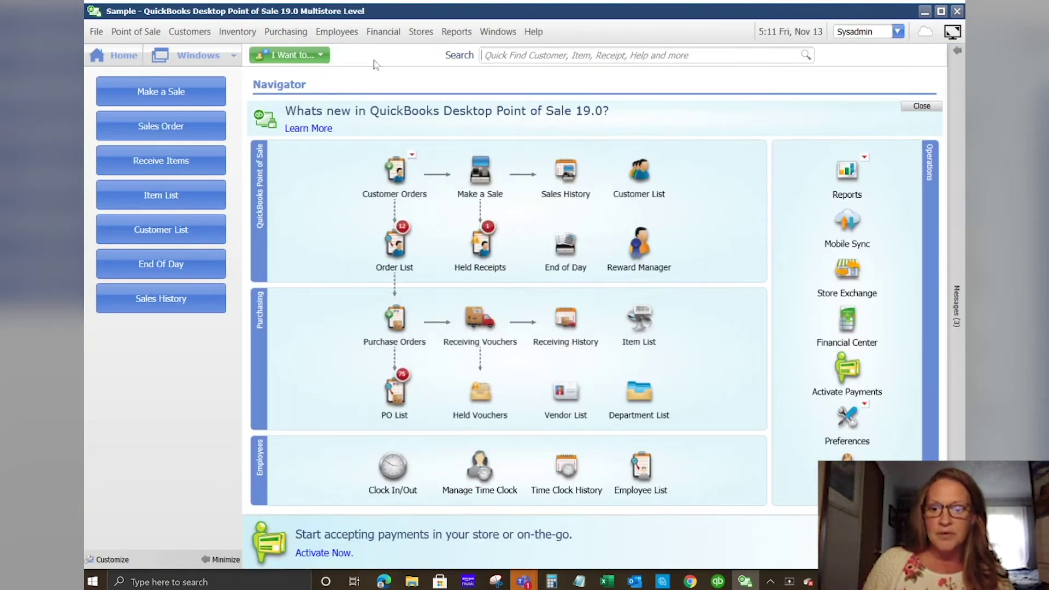
pyautogui.click(719, 586)
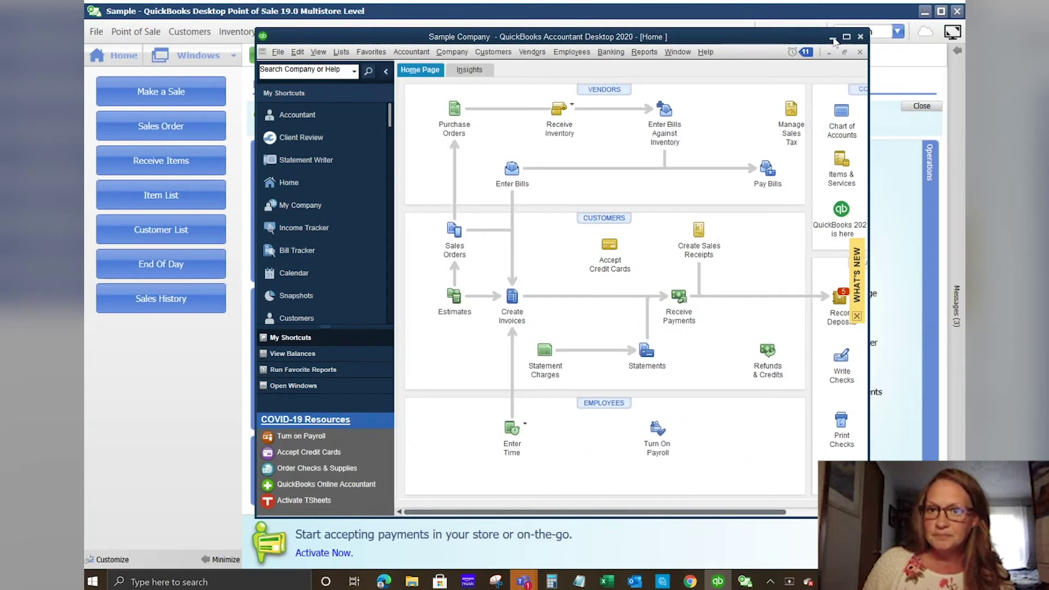
# Step: Minimize QuickBooks Accountant and run Financial > Update QuickBooks Desktop, closing the summary afterward
pyautogui.click(833, 38)
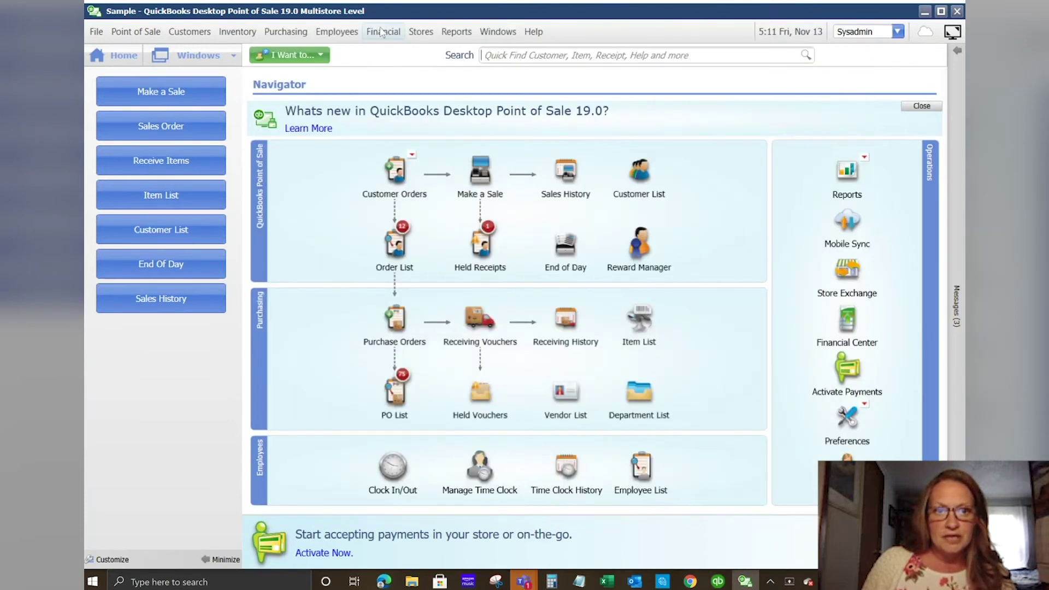
pyautogui.click(383, 32)
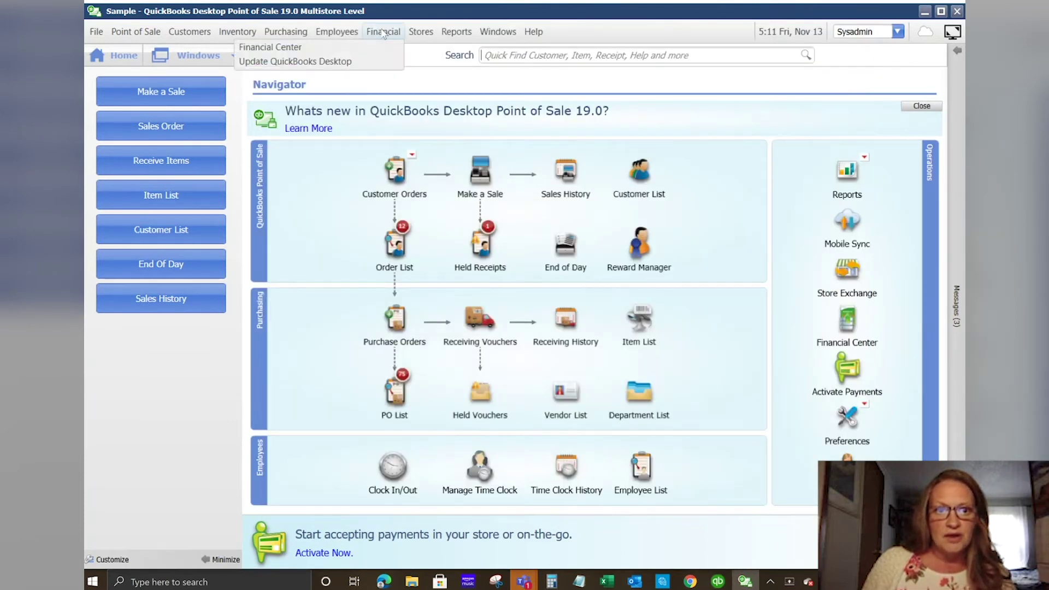
pyautogui.click(347, 63)
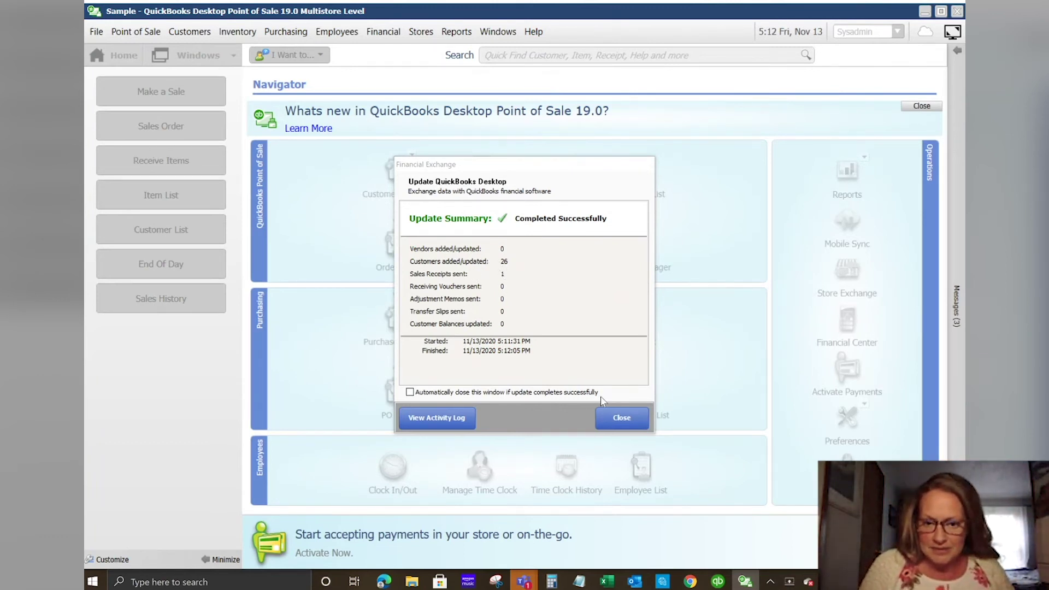
pyautogui.click(611, 415)
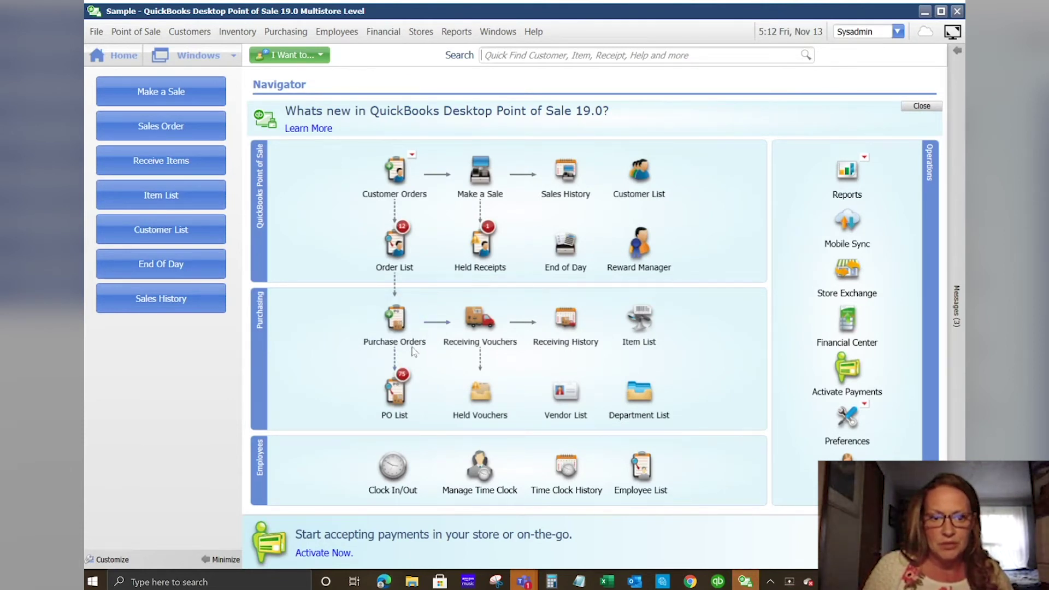
# Step: Start a new purchase order and add the Open Range item with quantity 3
pyautogui.click(395, 325)
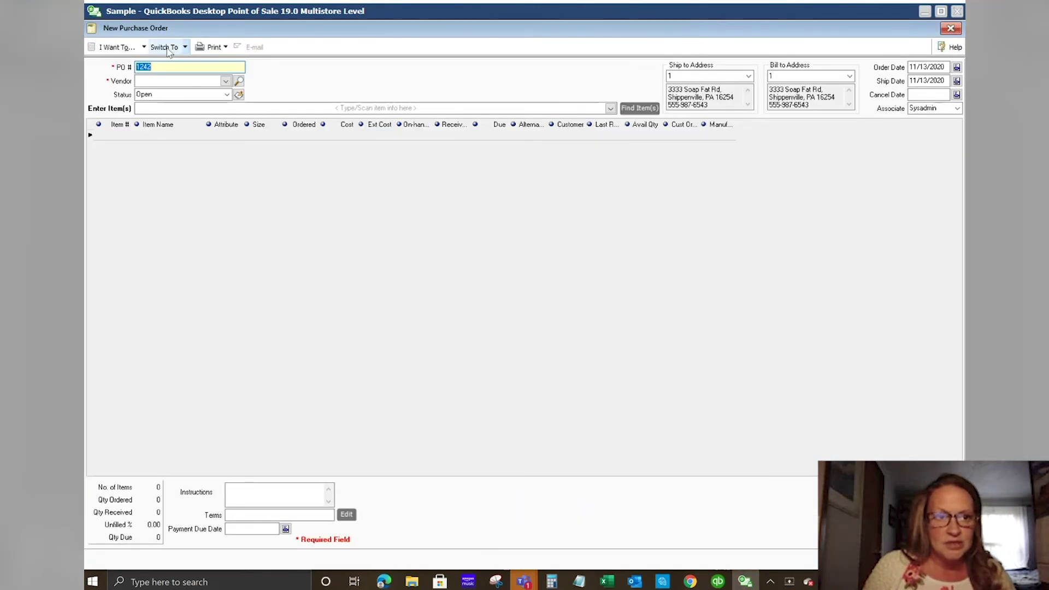
pyautogui.click(133, 49)
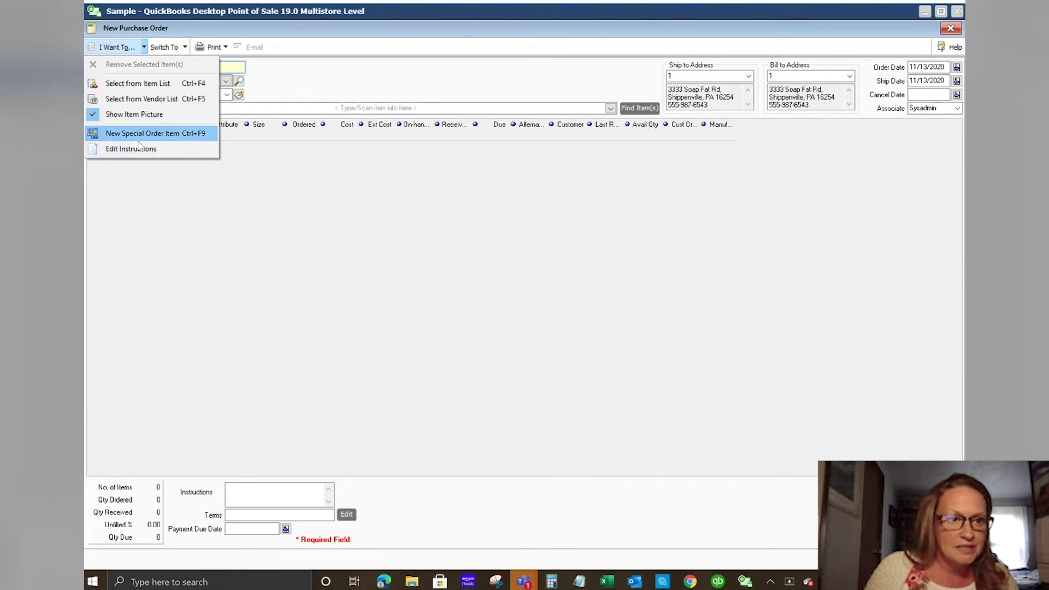
pyautogui.click(282, 111)
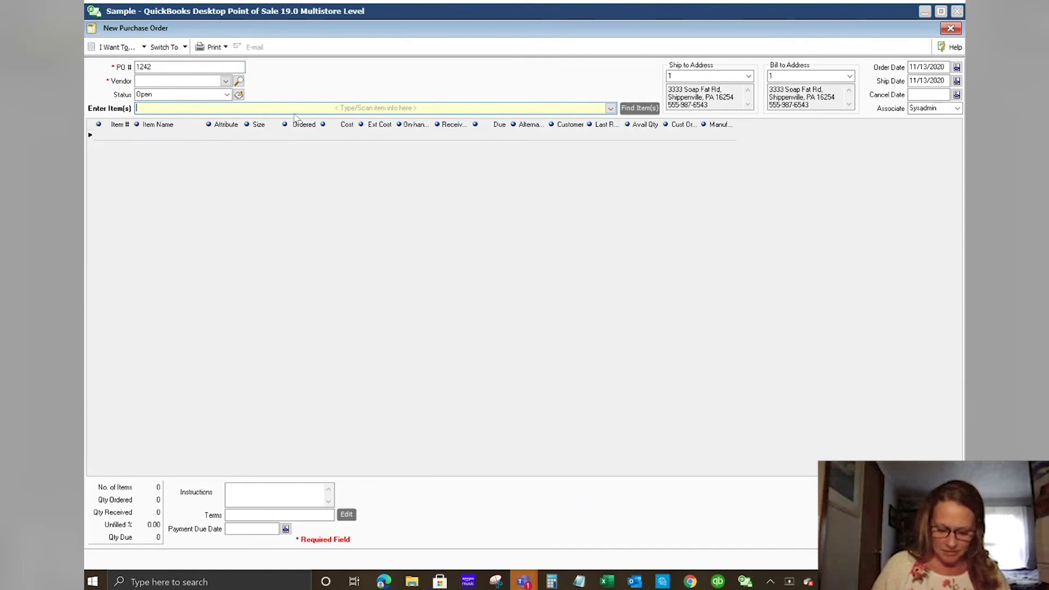
pyautogui.write('op')
pyautogui.click(295, 157)
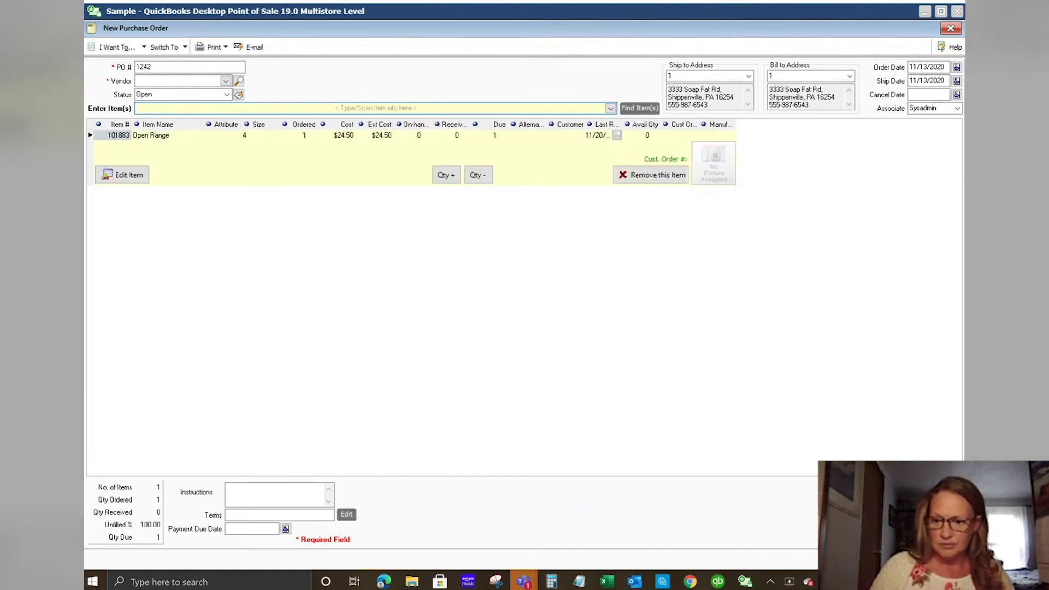
pyautogui.click(451, 178)
pyautogui.click(451, 178)
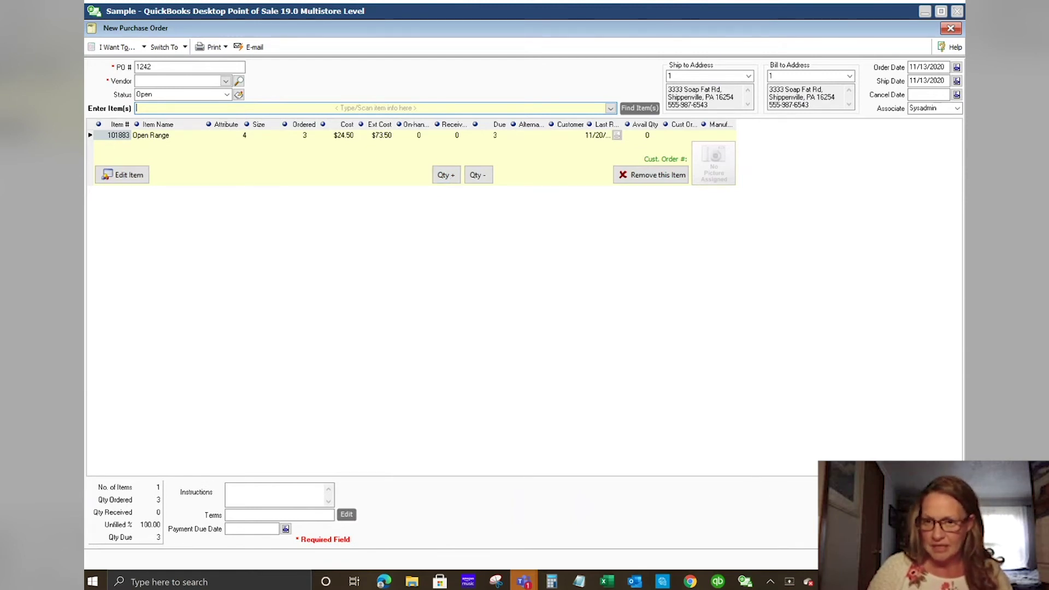
# Step: Save purchase order 1242 with M&F WESTERN PRODUCTS as vendor and close the form
pyautogui.hotkey('ctrl', 's')
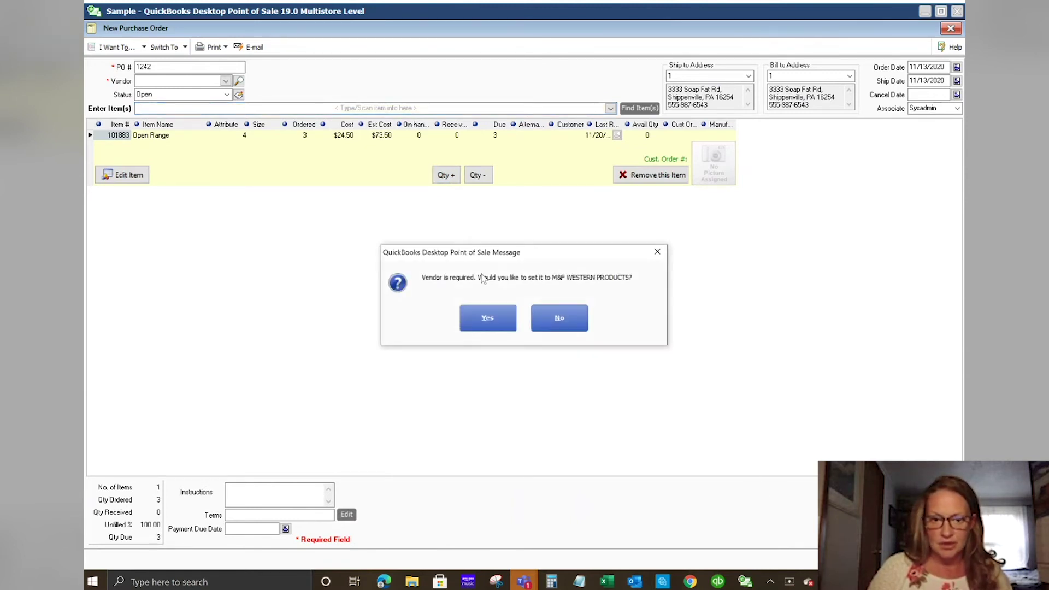
pyautogui.click(487, 317)
pyautogui.press('Escape')
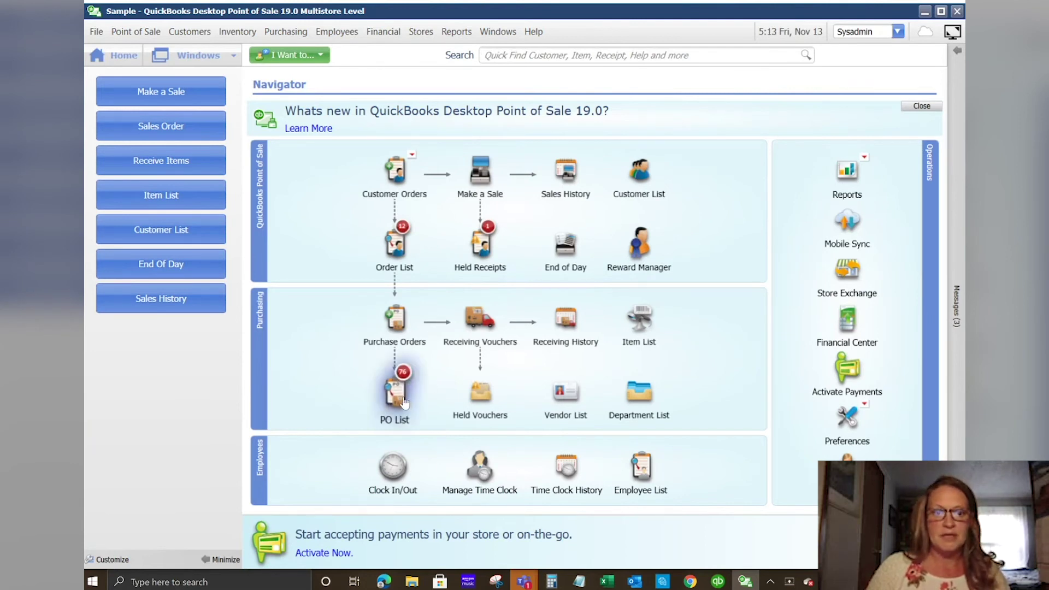
# Step: Open Muck's purchase order 686 from the PO list and start receiving its items
pyautogui.moveTo(404, 403)
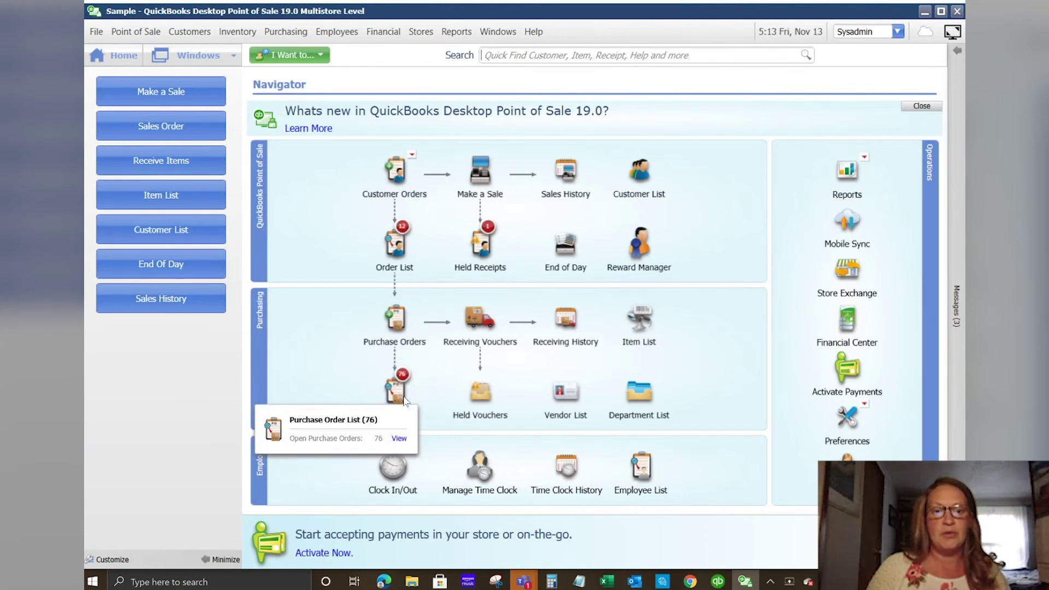
pyautogui.click(399, 439)
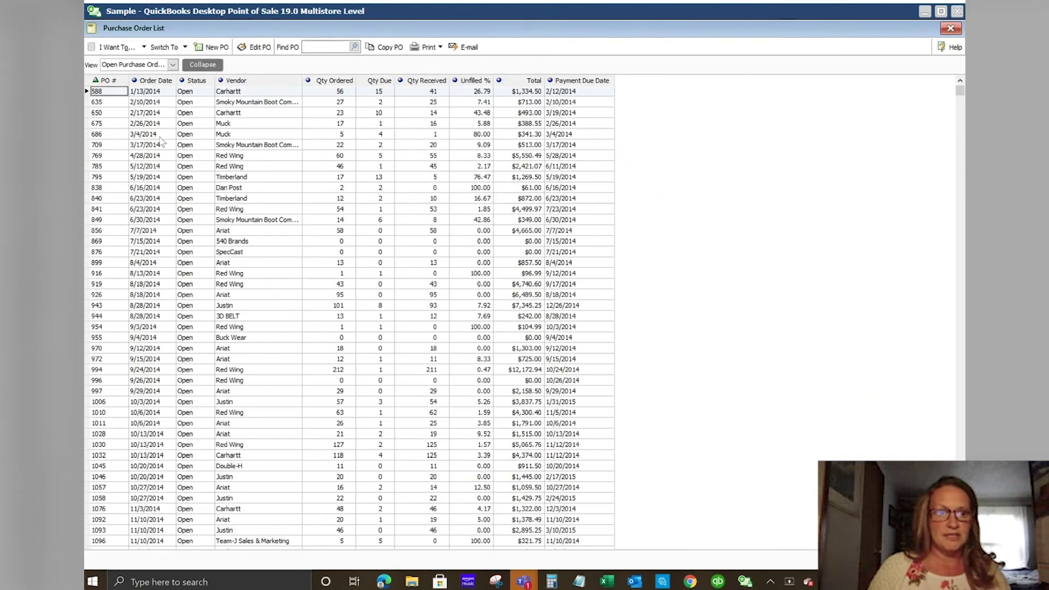
pyautogui.click(160, 136)
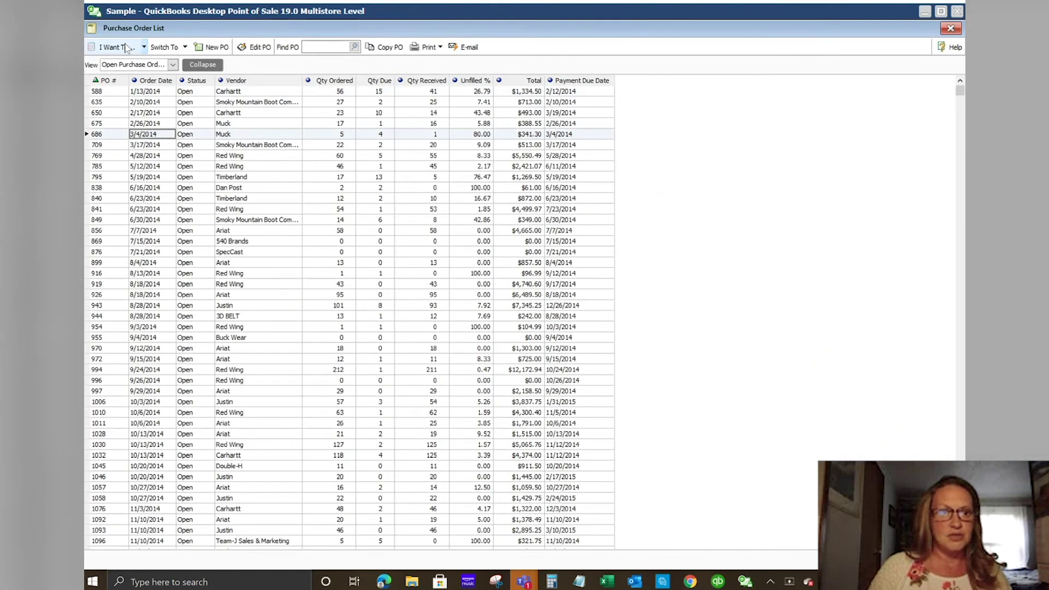
pyautogui.doubleClick(156, 139)
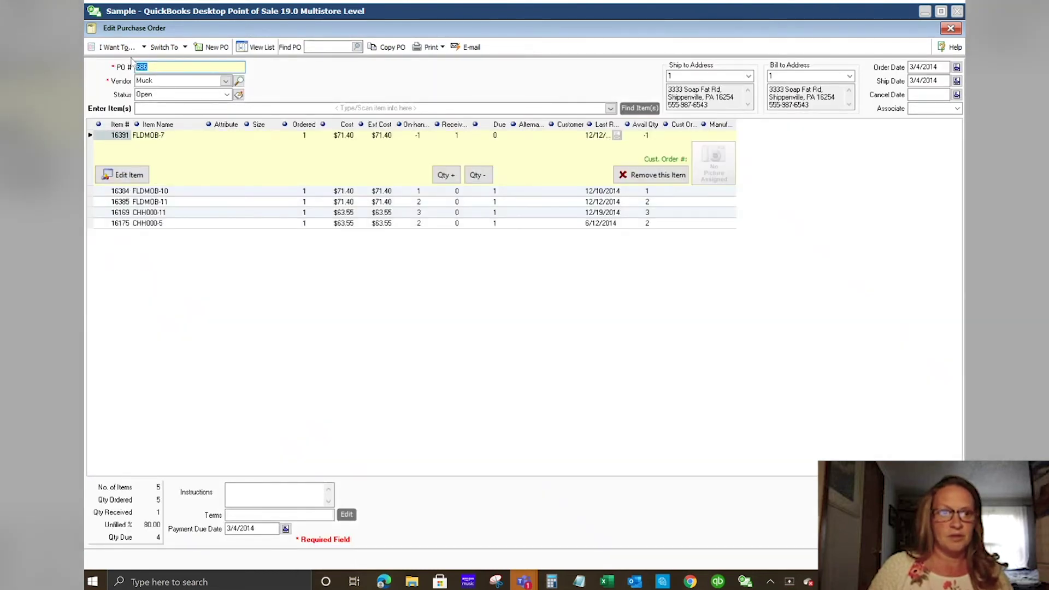
pyautogui.click(131, 49)
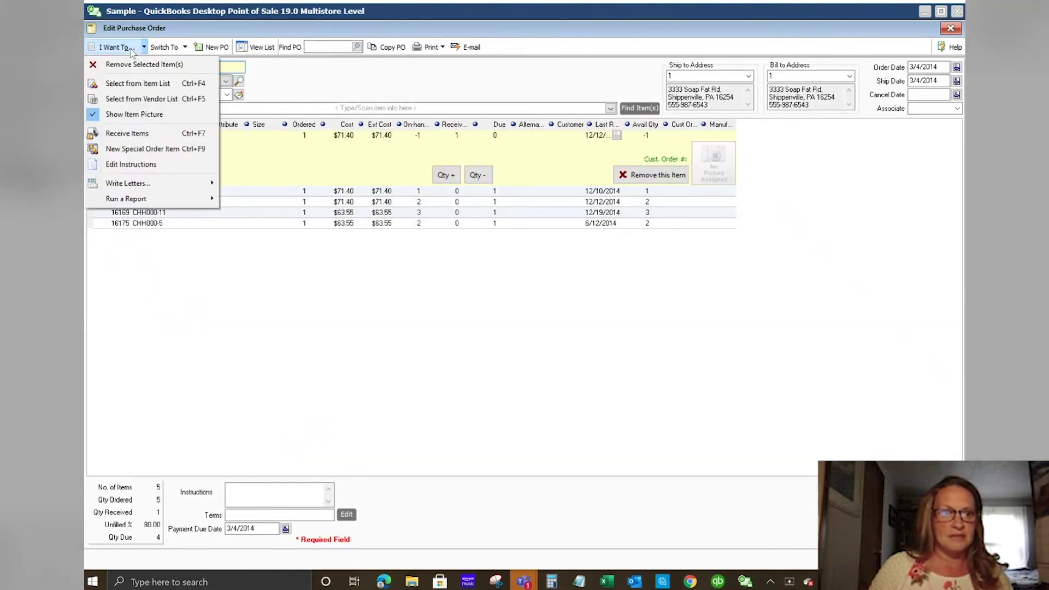
pyautogui.click(129, 140)
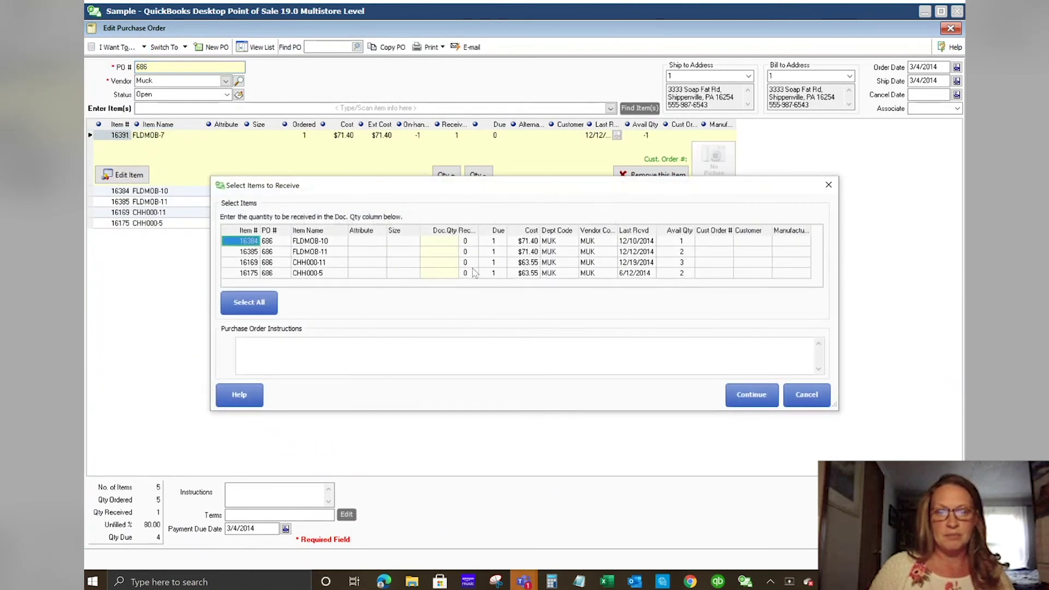
# Step: Receive quantity 1 each of items 16384, 16169 and 16175 onto the voucher
pyautogui.click(451, 244)
pyautogui.write('1')
pyautogui.click(447, 262)
pyautogui.write('1')
pyautogui.click(449, 273)
pyautogui.write('1')
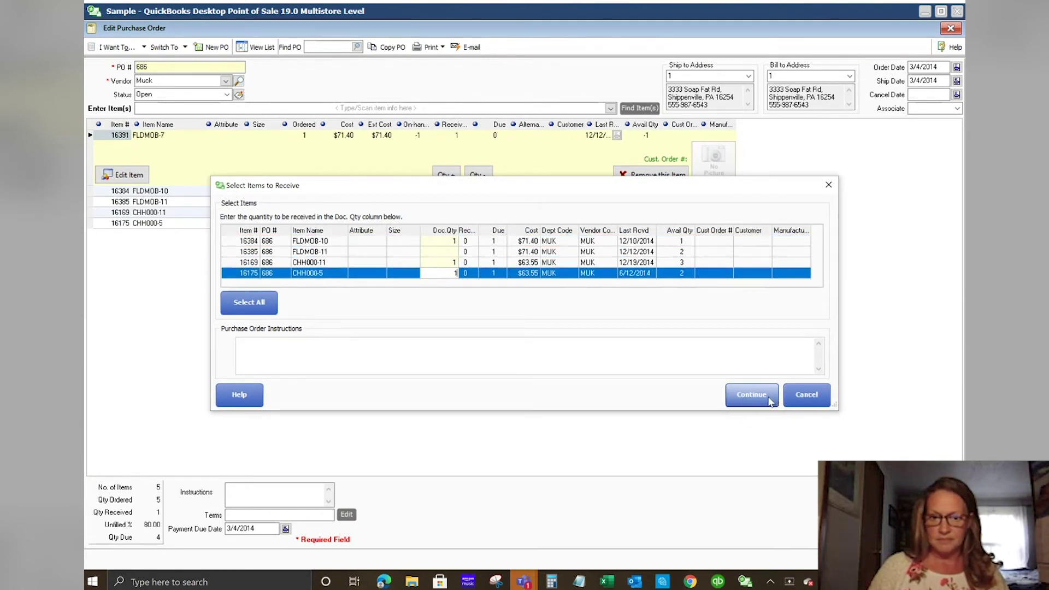
pyautogui.click(769, 401)
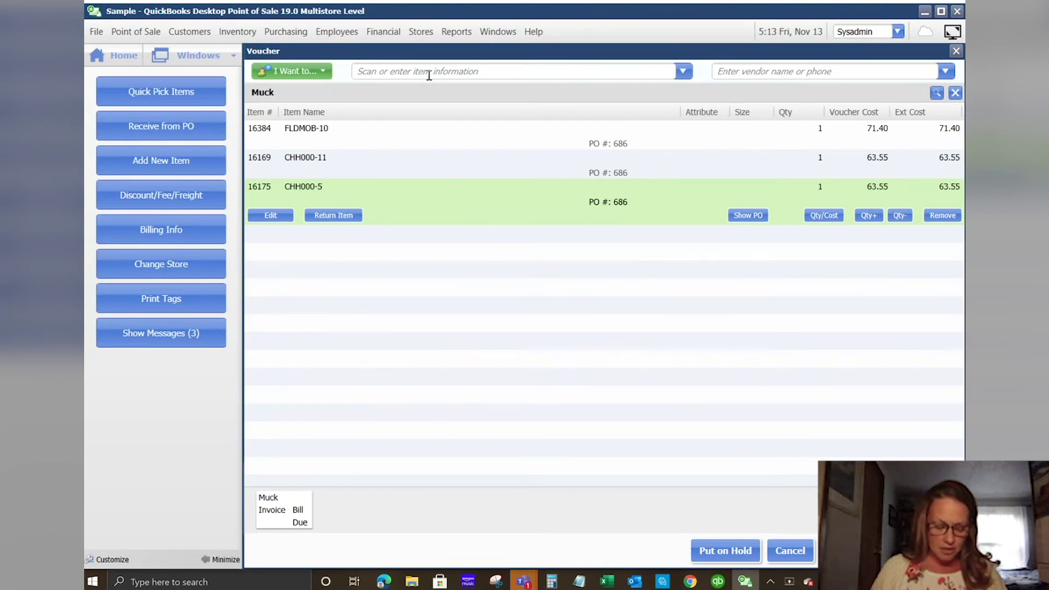
# Step: Add the Red-Lined Jersey Glove to the Muck voucher and put the voucher on hold
pyautogui.write('red')
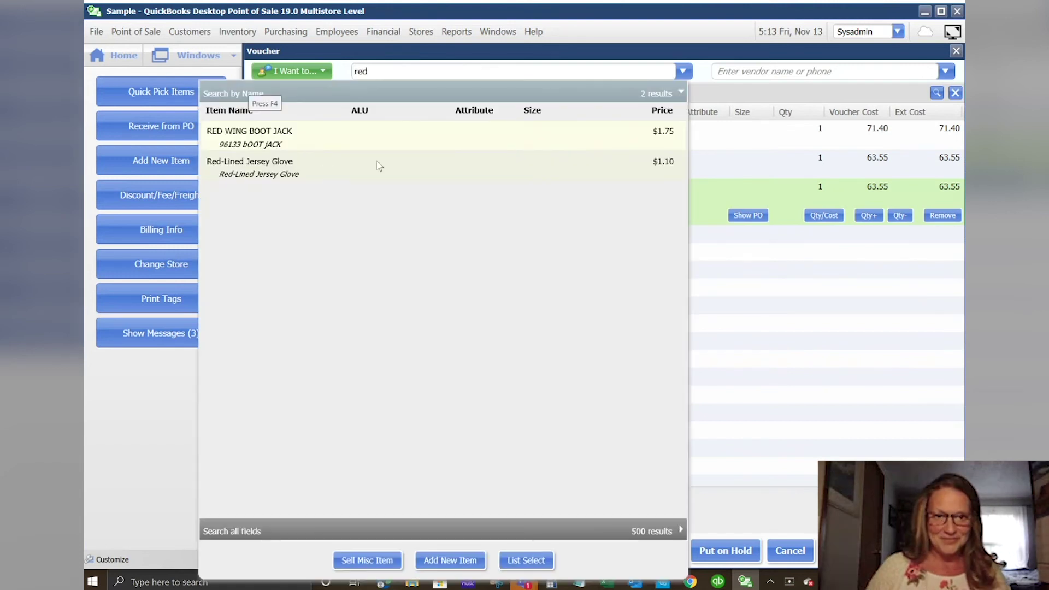
pyautogui.doubleClick(377, 164)
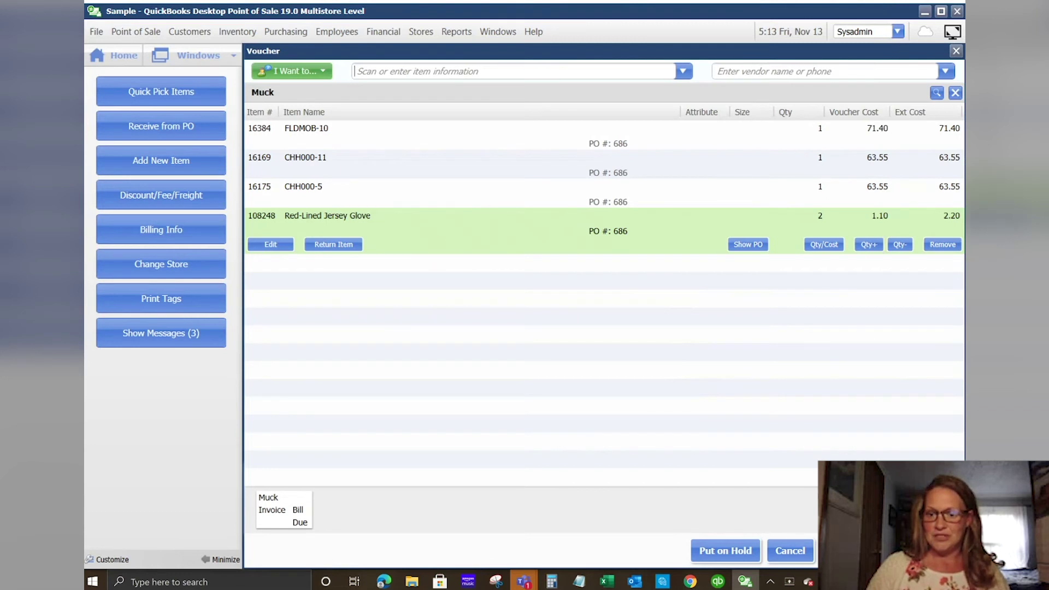
pyautogui.hotkey('ctrl', 'h')
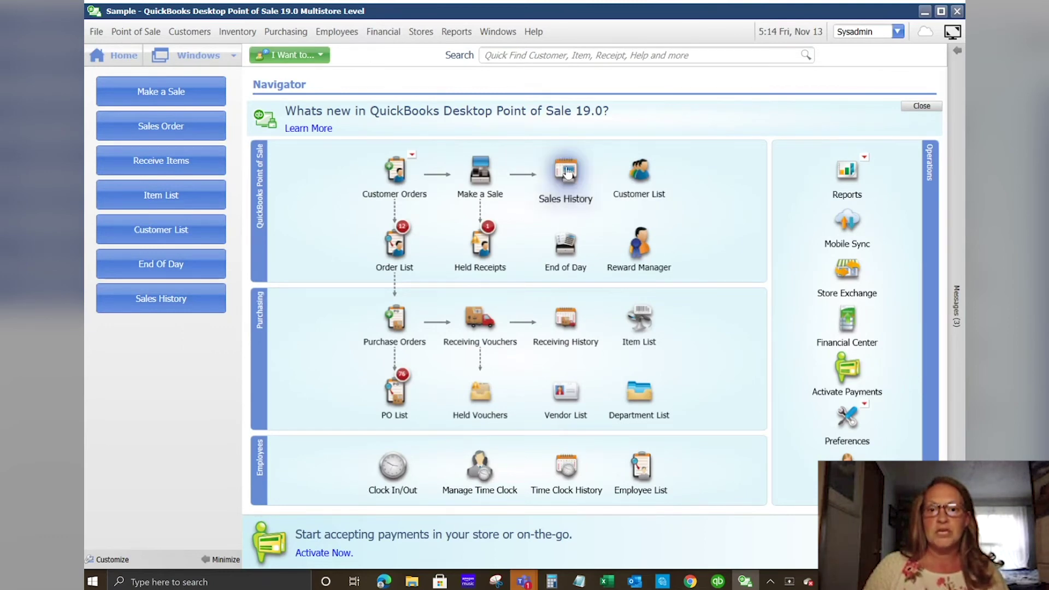
# Step: Open Receiving History and view, then hide, the item details of Muck voucher 2506
pyautogui.click(566, 172)
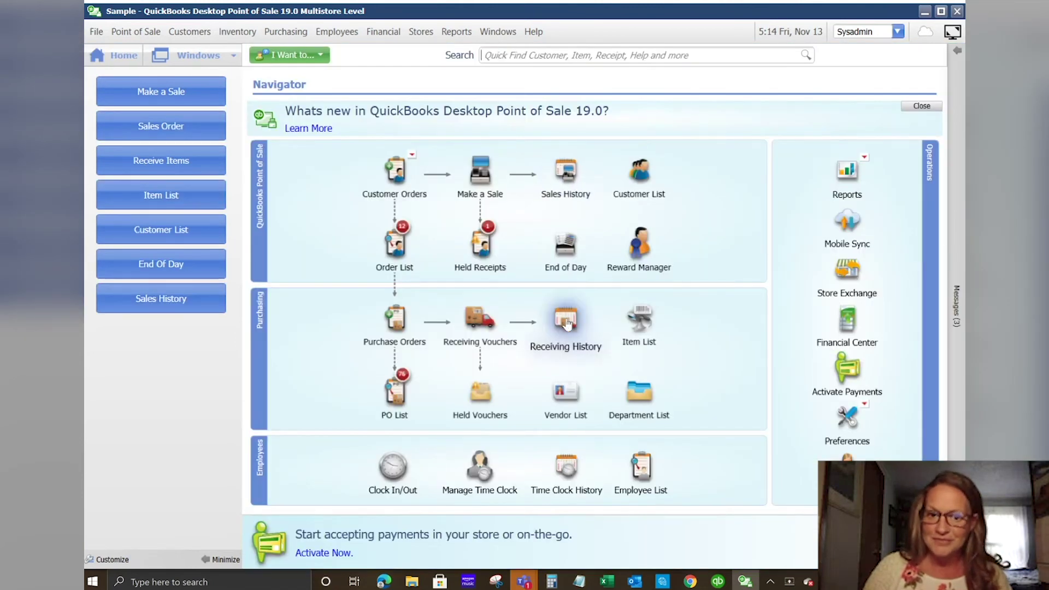
pyautogui.click(567, 322)
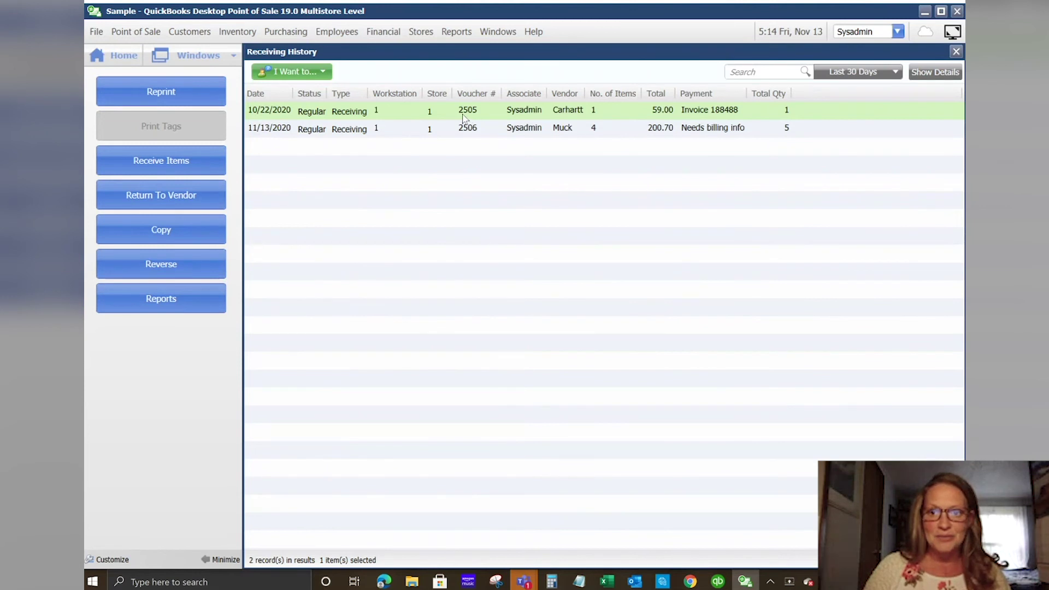
pyautogui.doubleClick(486, 131)
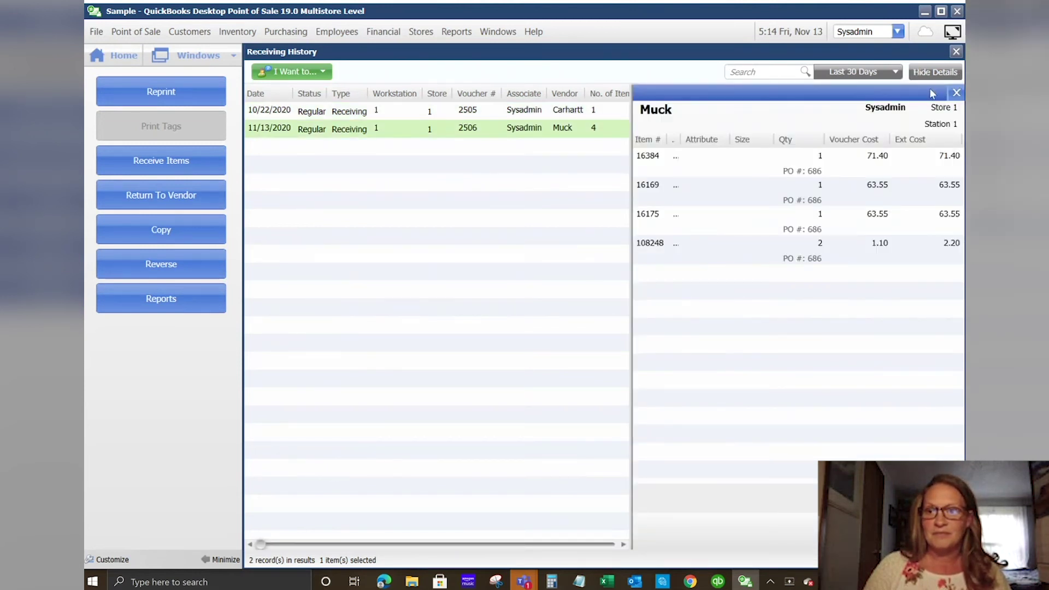
pyautogui.click(956, 93)
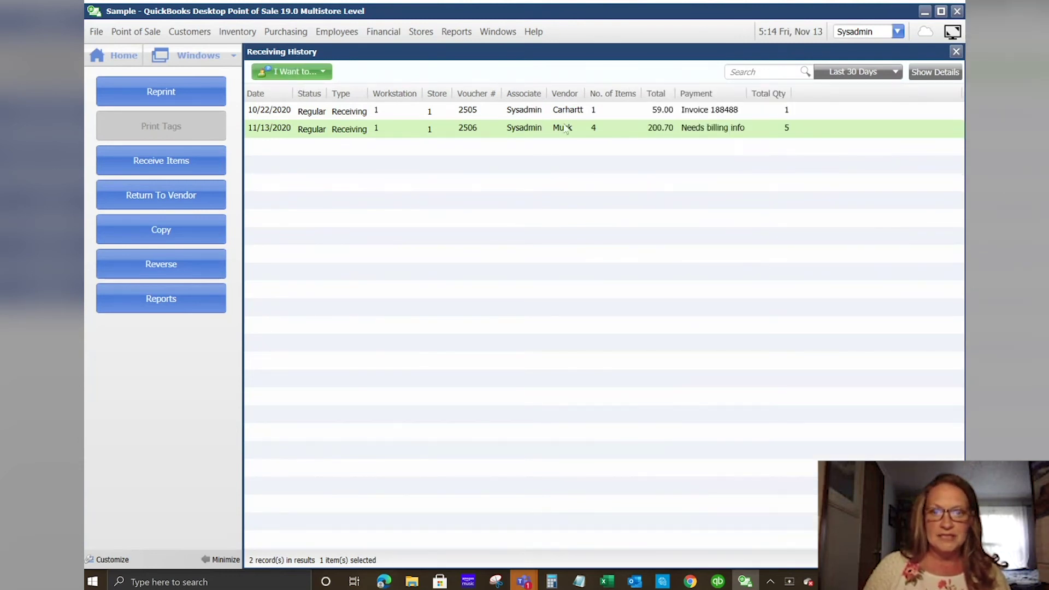
# Step: Enter a 15.00 freight charge on voucher 2506, bringing its total to 215.70
pyautogui.click(323, 72)
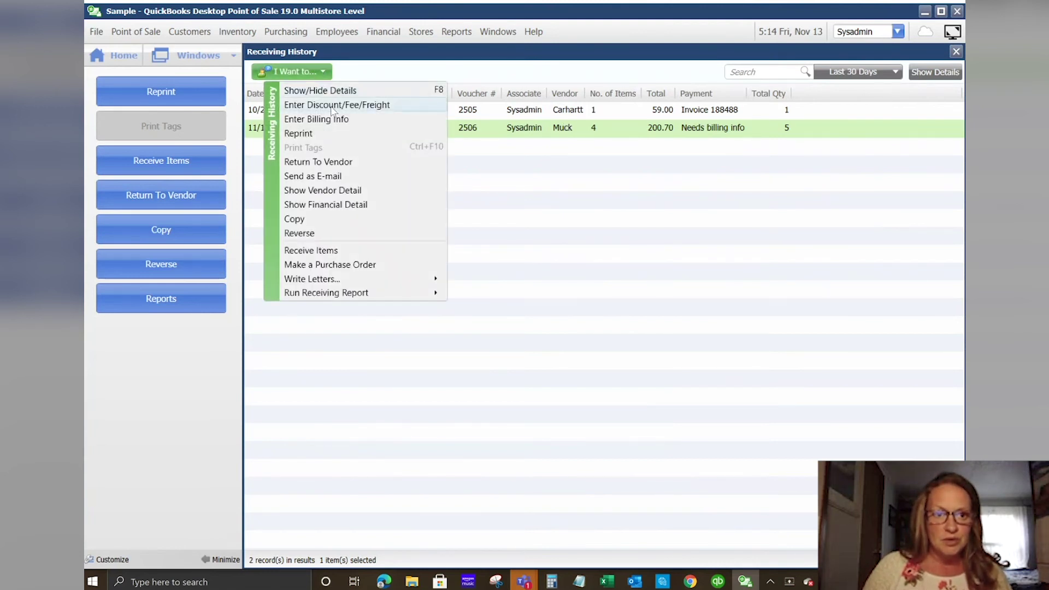
pyautogui.click(331, 105)
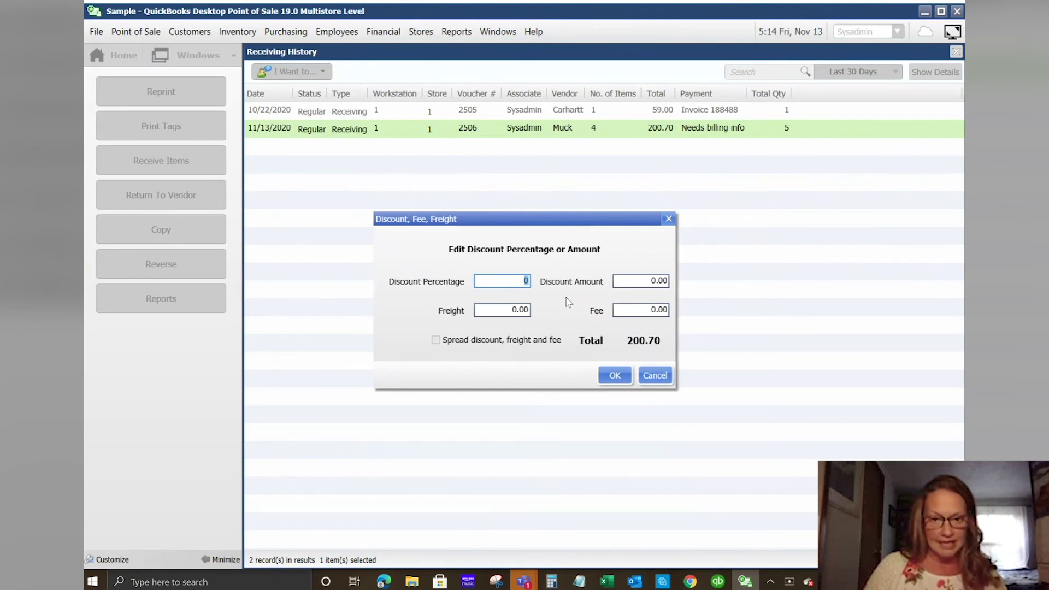
pyautogui.click(485, 314)
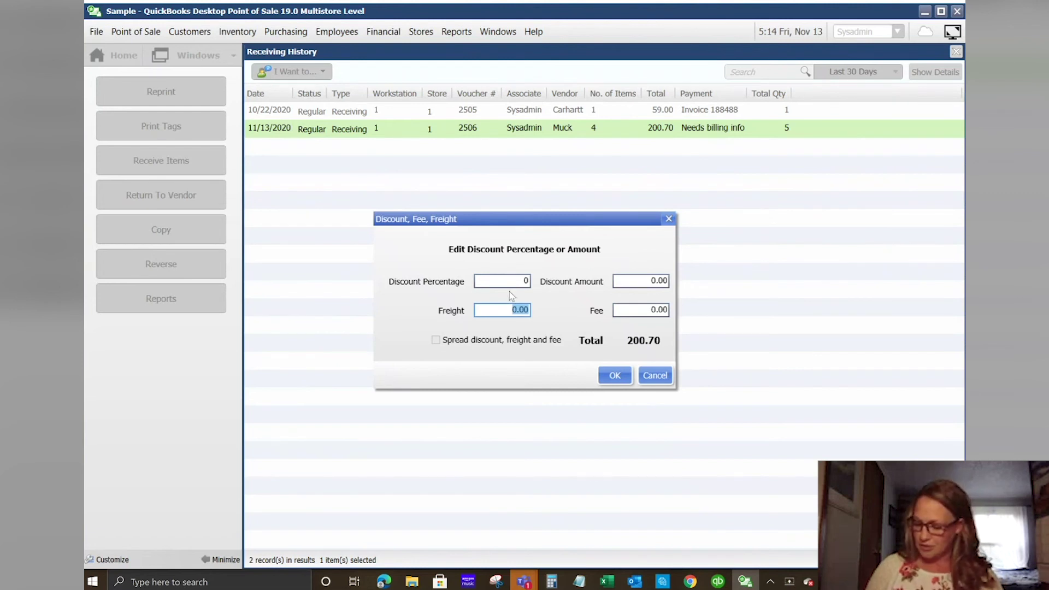
pyautogui.write('15.0')
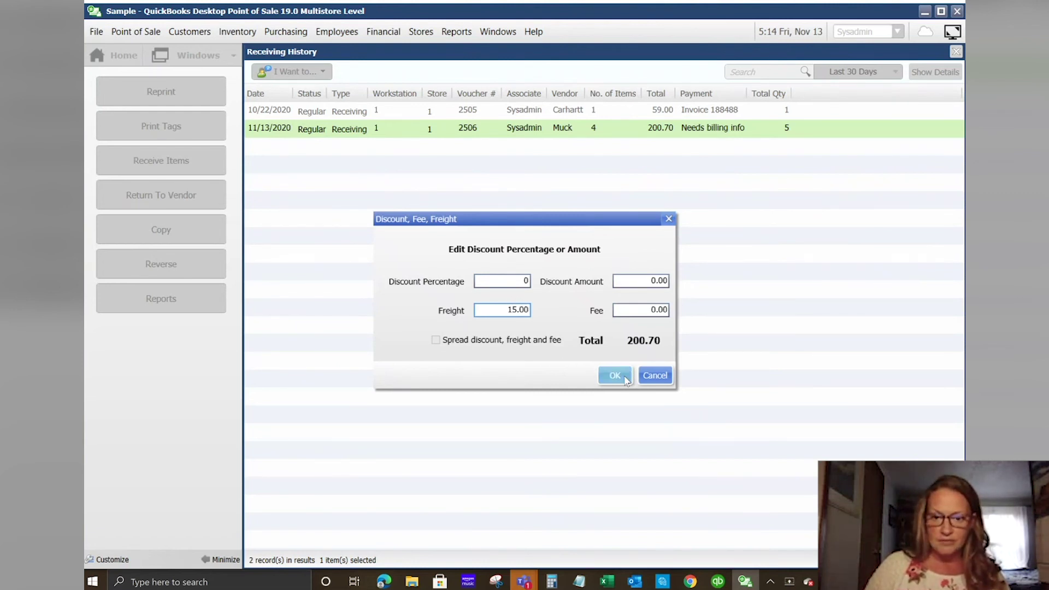
pyautogui.press('Return')
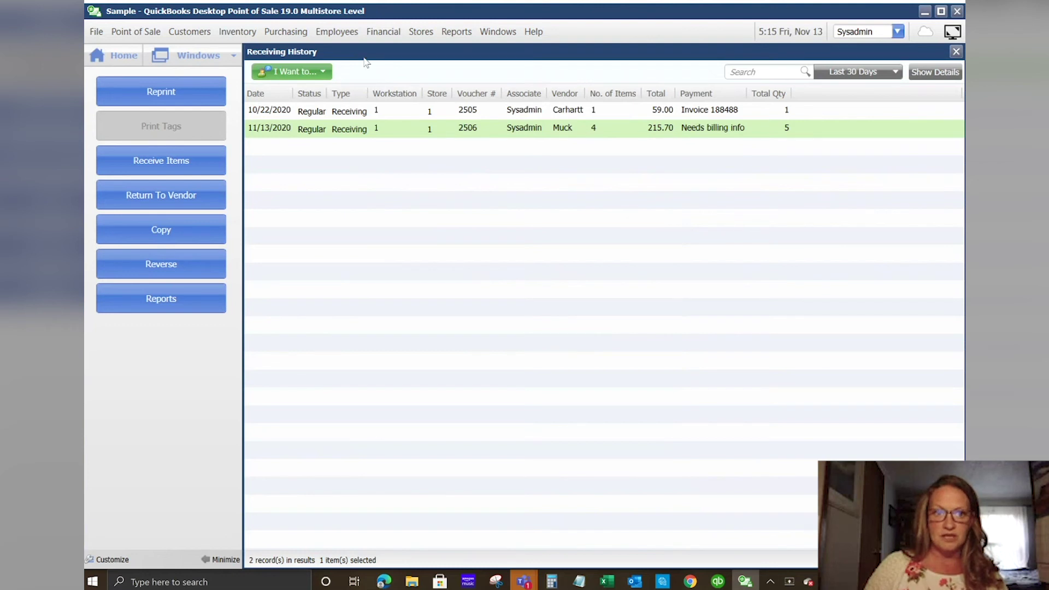
# Step: Start billing info for voucher 2506 with invoice number 47470 and bill date 11/13/2020
pyautogui.click(326, 76)
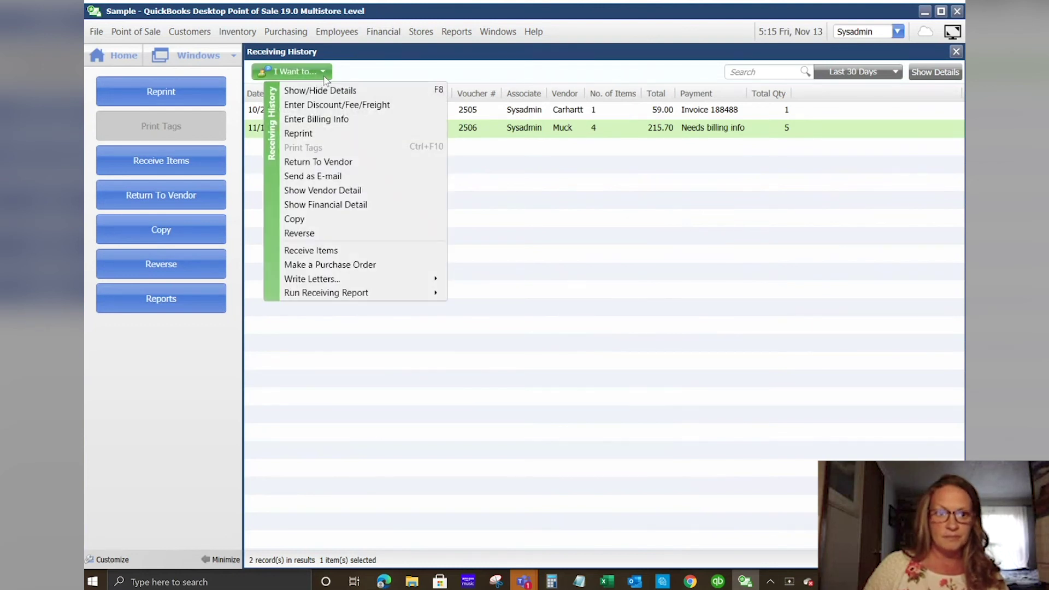
pyautogui.click(331, 125)
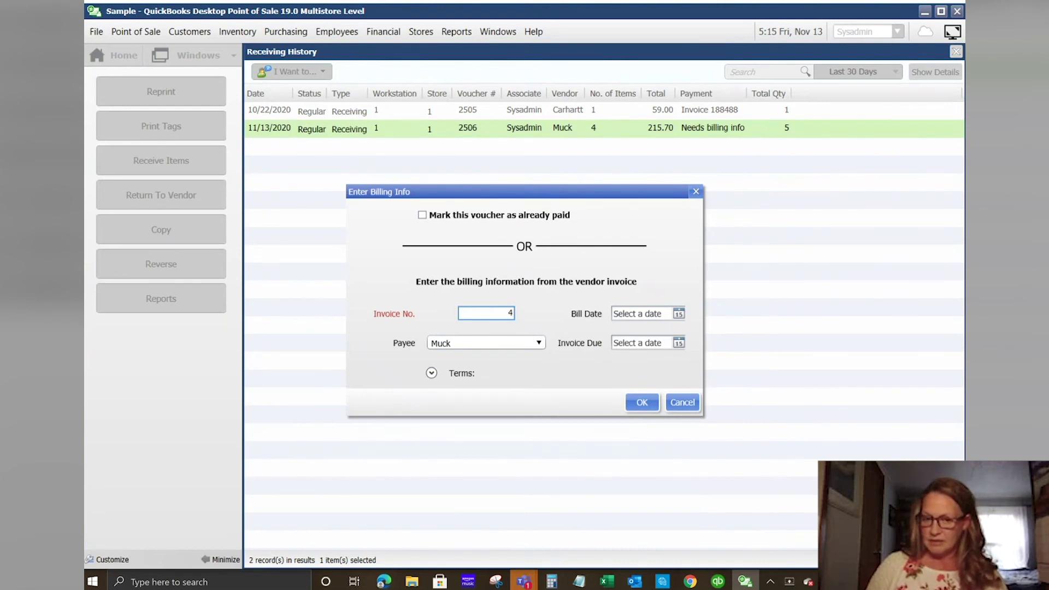
pyautogui.write('47470')
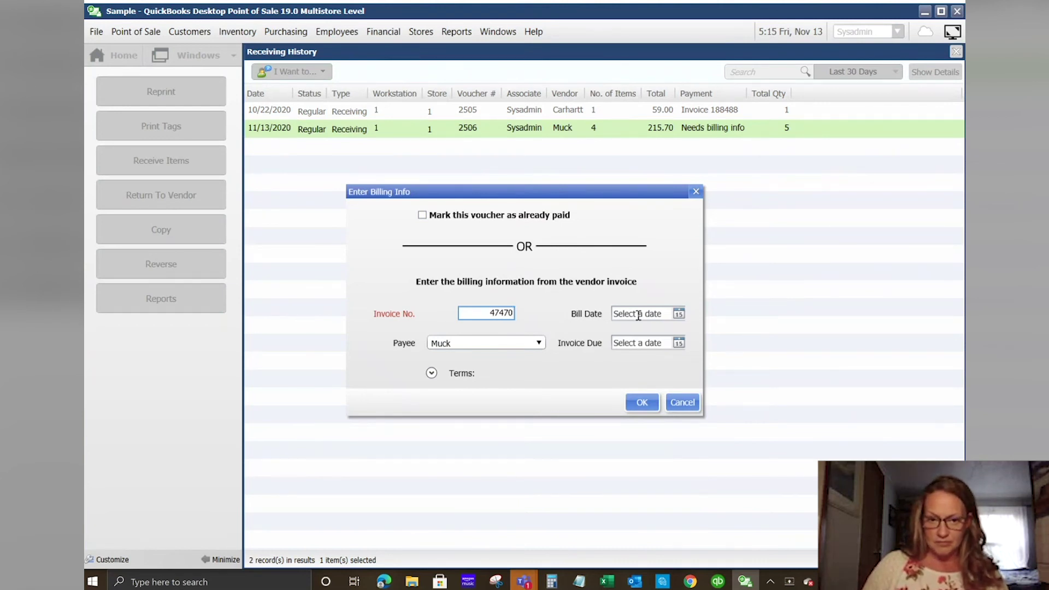
pyautogui.click(679, 314)
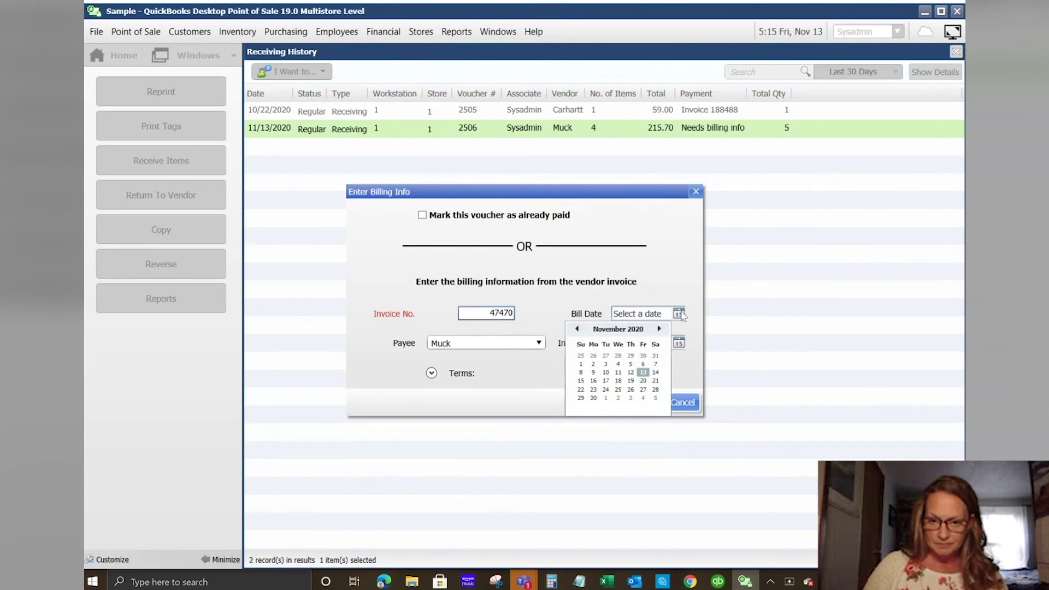
pyautogui.click(644, 372)
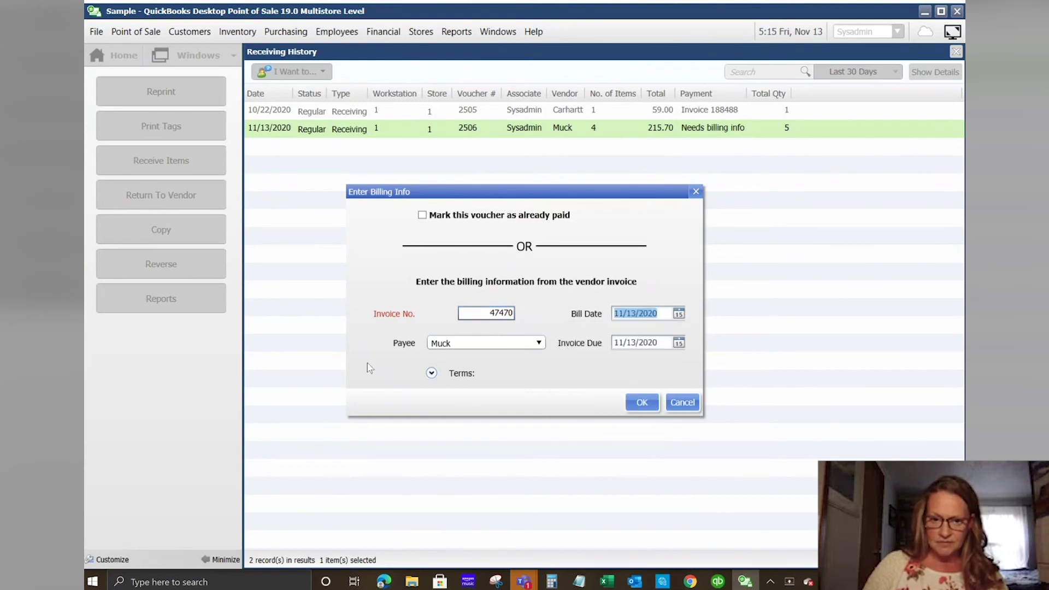
# Step: Set the invoice due date to 12/13/2020 with Net 30 terms and save the billing info
pyautogui.click(431, 374)
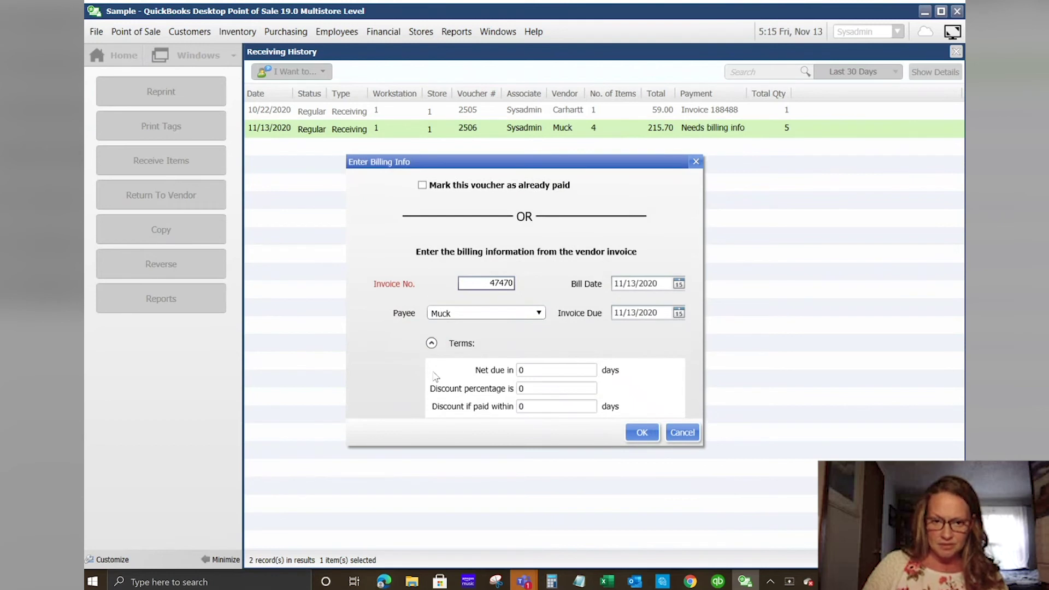
pyautogui.click(678, 313)
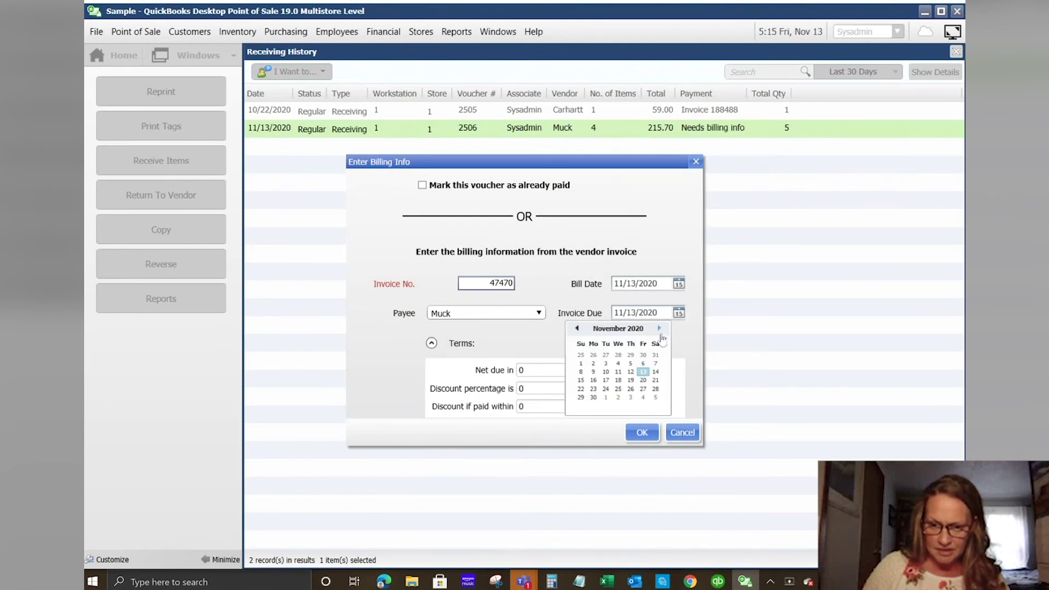
pyautogui.click(659, 329)
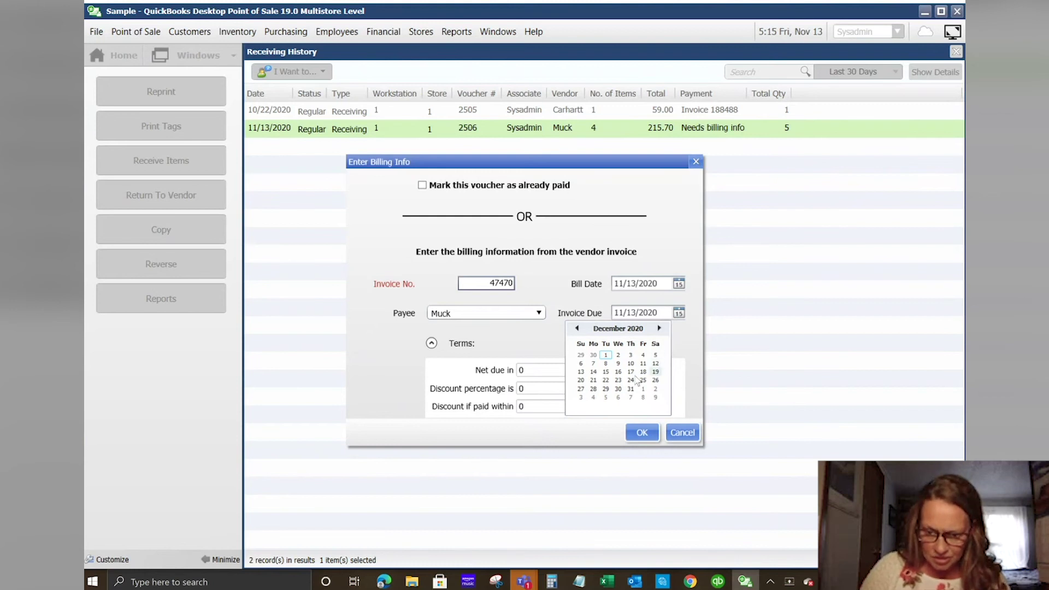
pyautogui.click(581, 372)
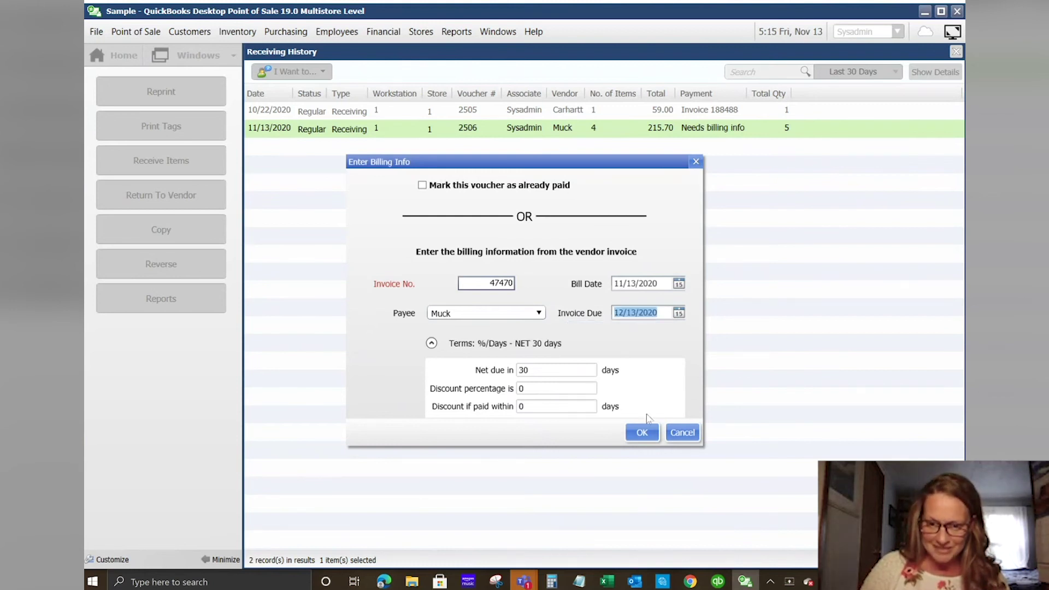
pyautogui.click(644, 435)
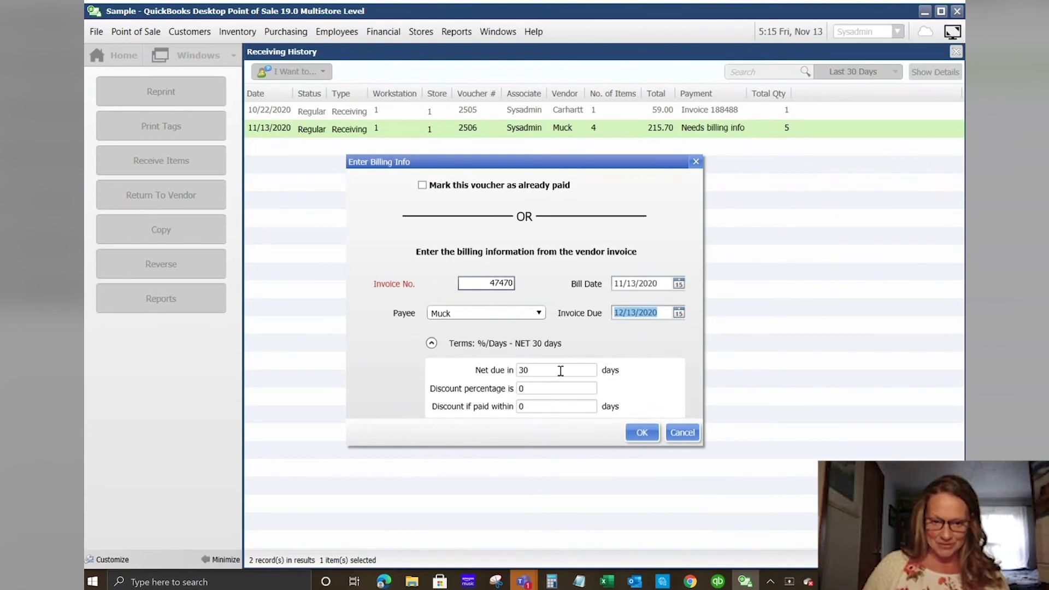
pyautogui.click(641, 432)
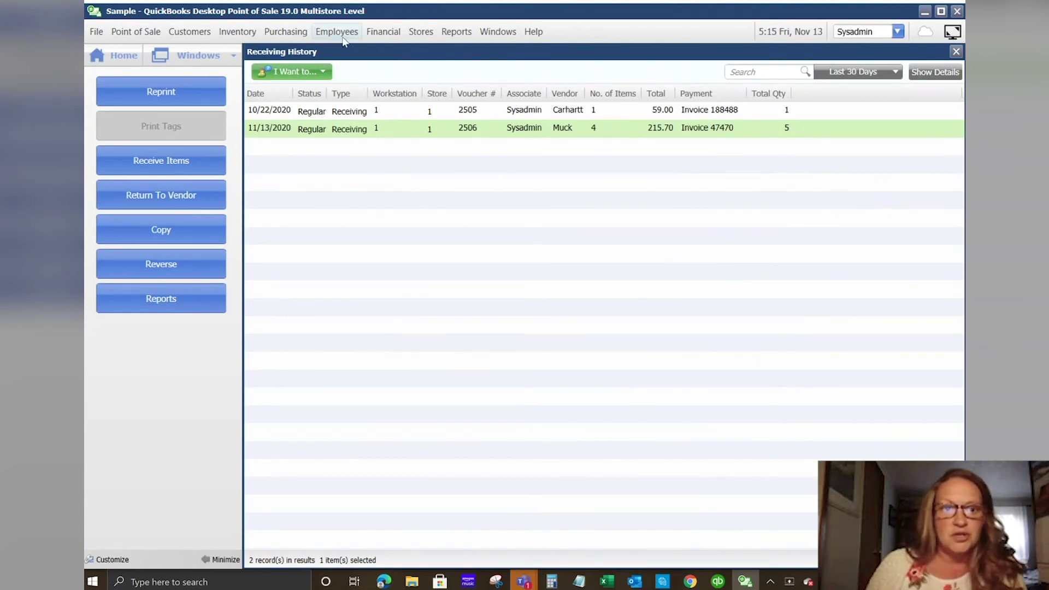
# Step: Run Financial > Update QuickBooks Desktop to sync POS data, then bring QuickBooks Accountant Desktop forward
pyautogui.click(392, 33)
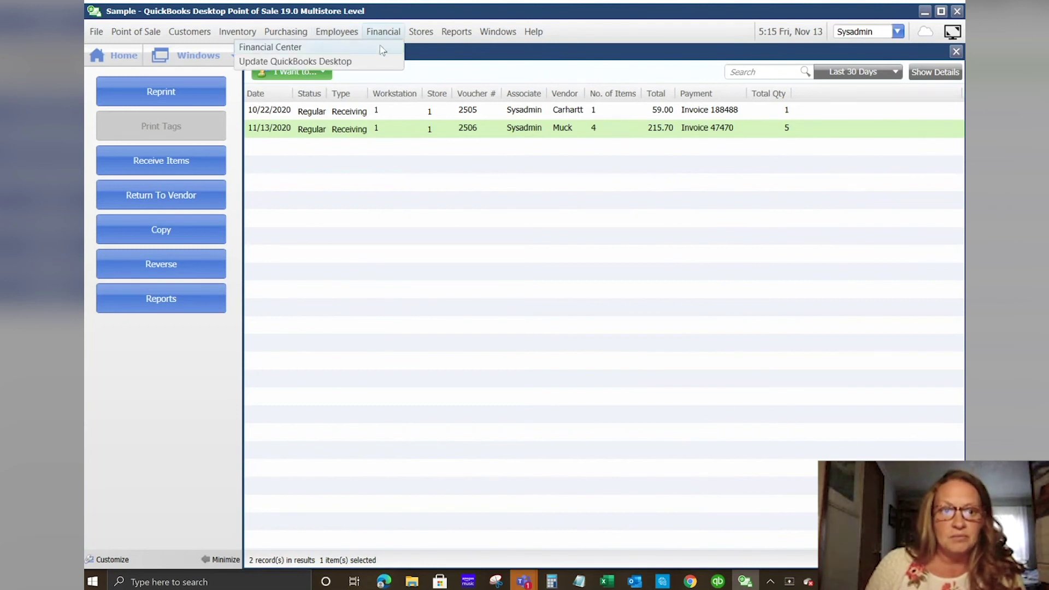
pyautogui.click(352, 62)
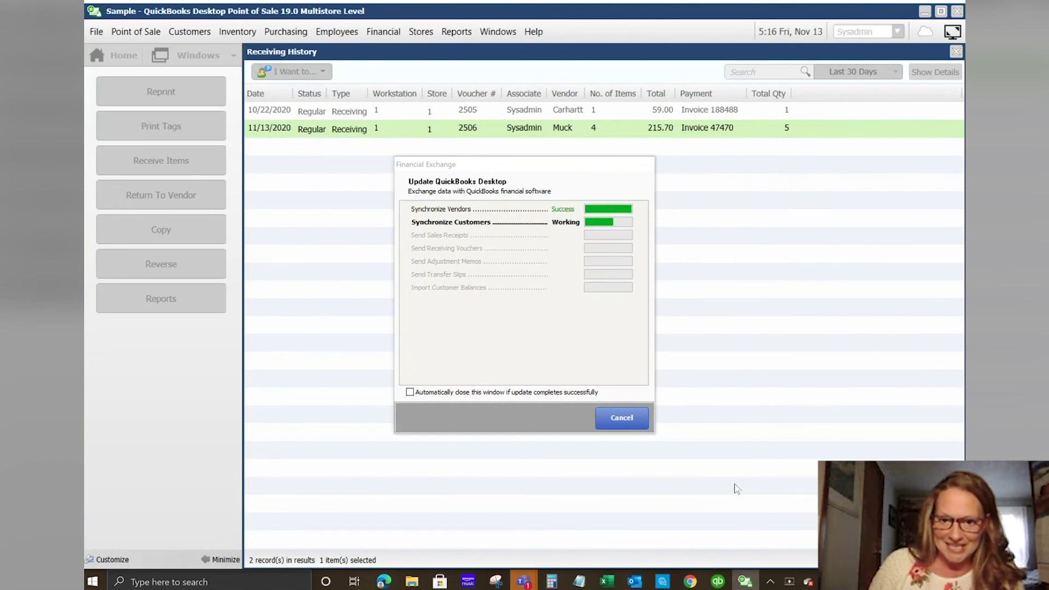
pyautogui.click(717, 582)
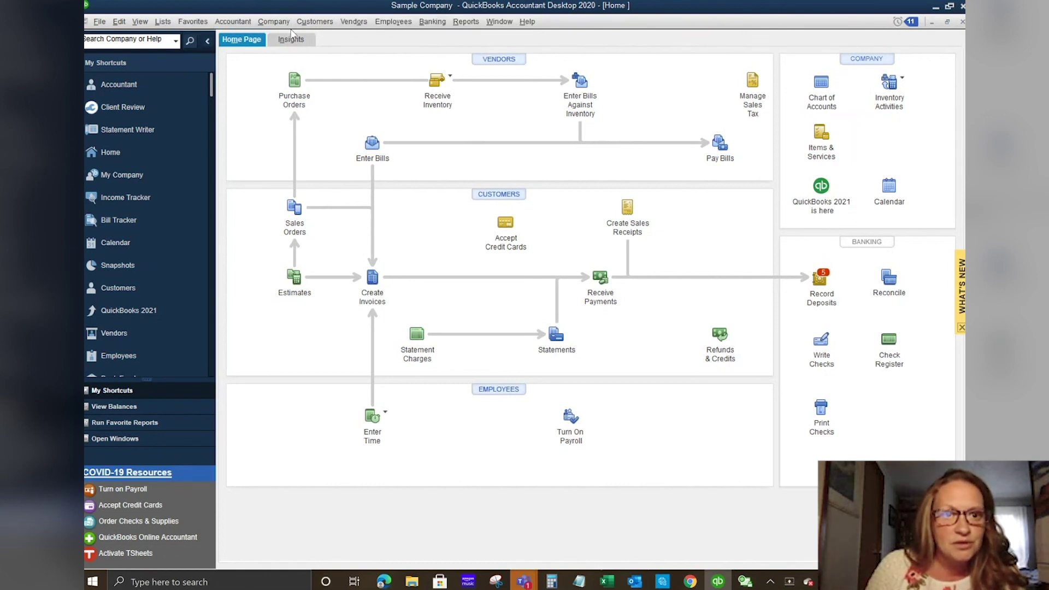
# Step: Search the Vendor Center for 'muck' and show the Muck vendor's transactions
pyautogui.click(350, 25)
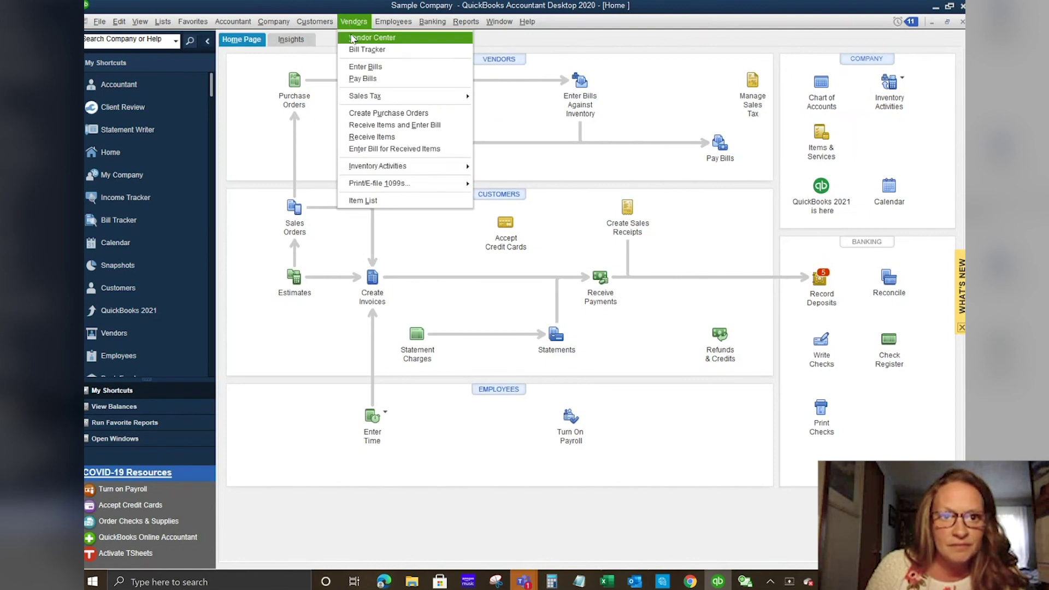
pyautogui.click(354, 38)
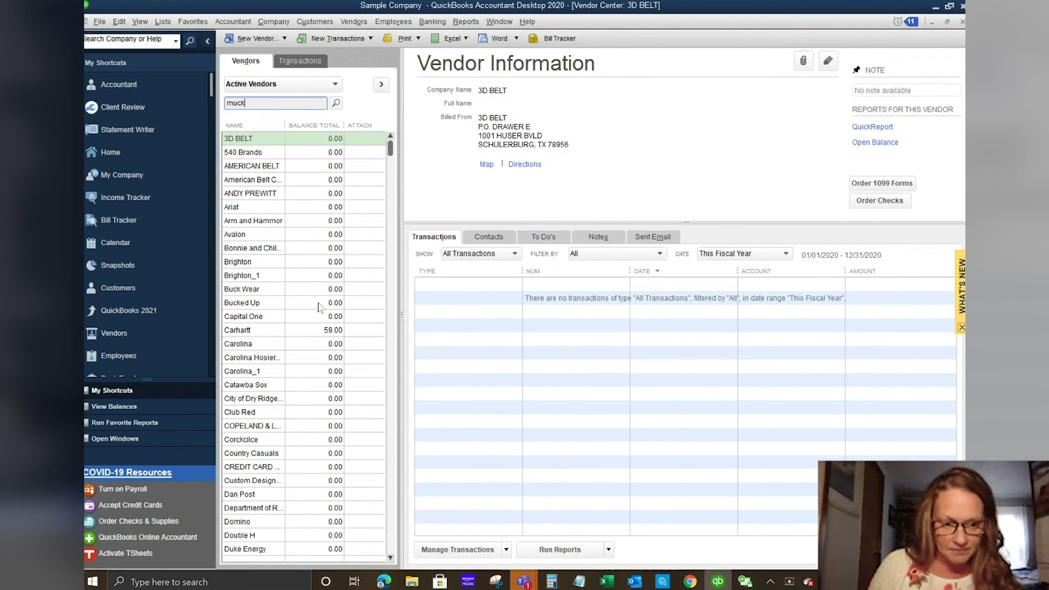
pyautogui.press('Return')
pyautogui.click(232, 410)
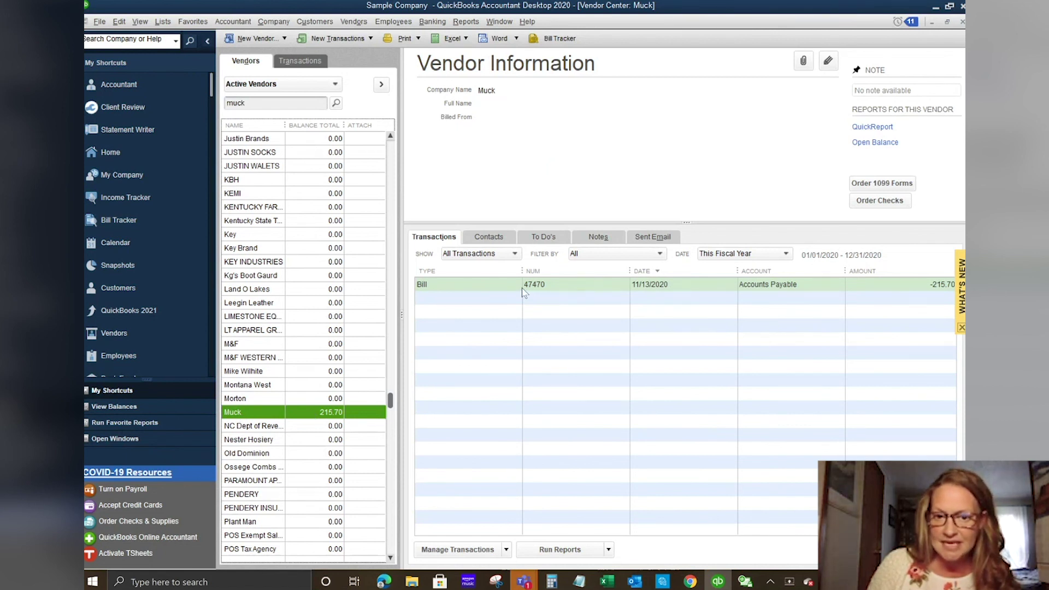
# Step: Open bill 47470, review its Expenses and Items lines, and save and close it
pyautogui.click(549, 288)
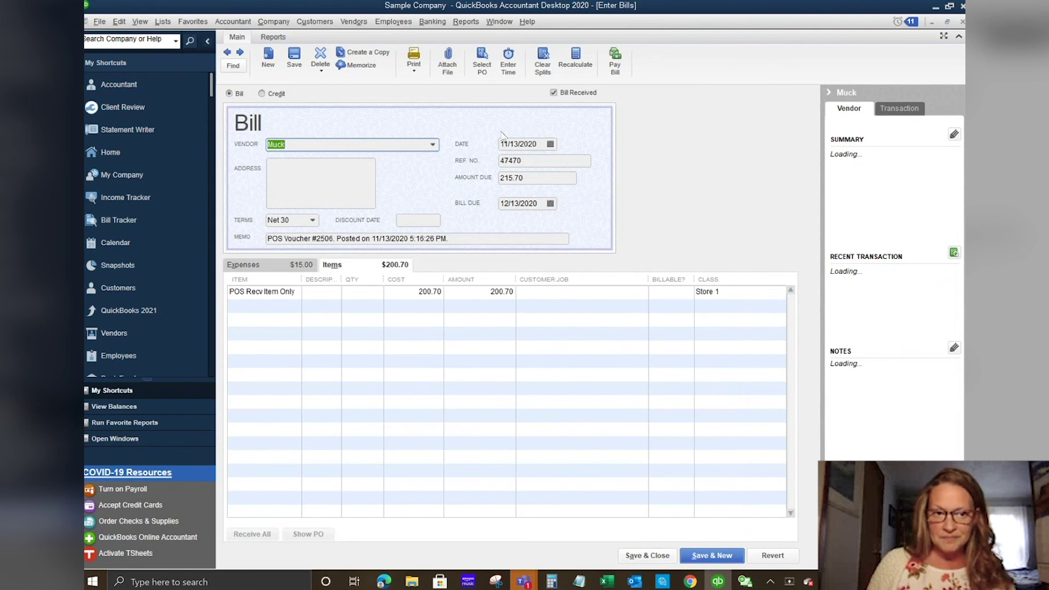
pyautogui.click(291, 269)
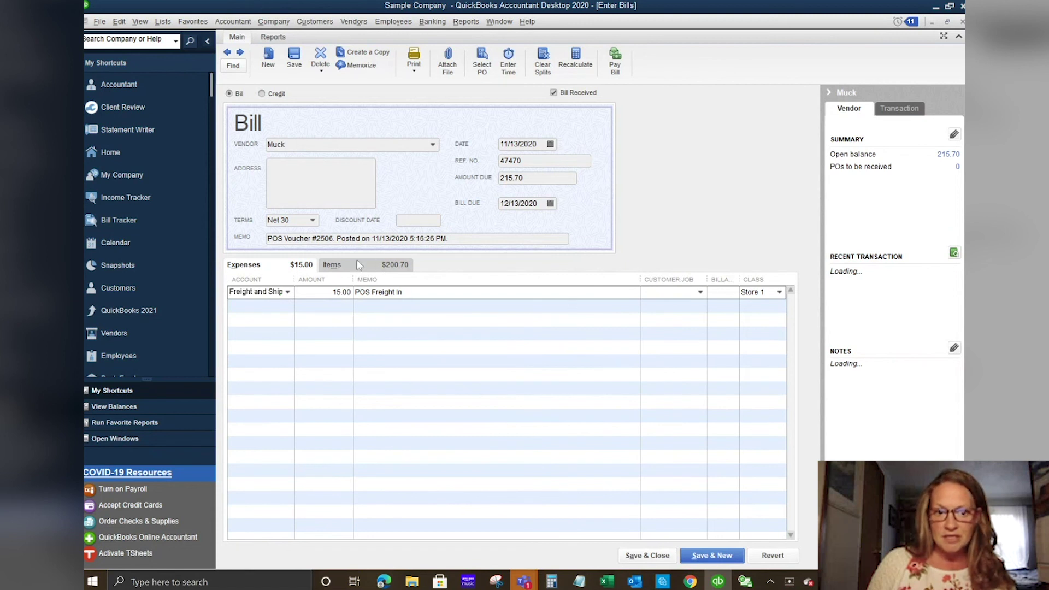
pyautogui.click(331, 264)
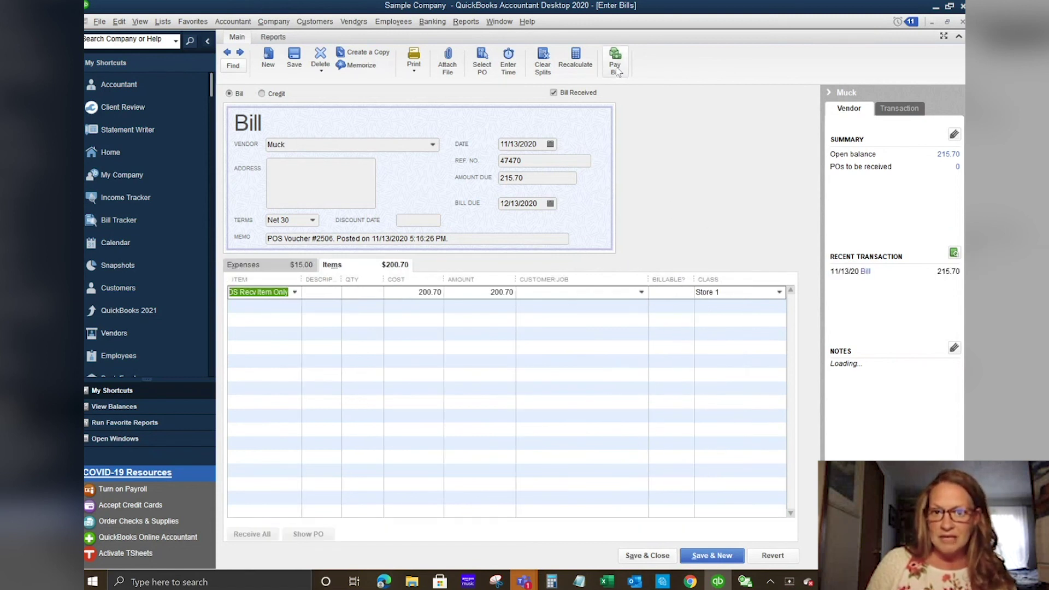
pyautogui.click(653, 557)
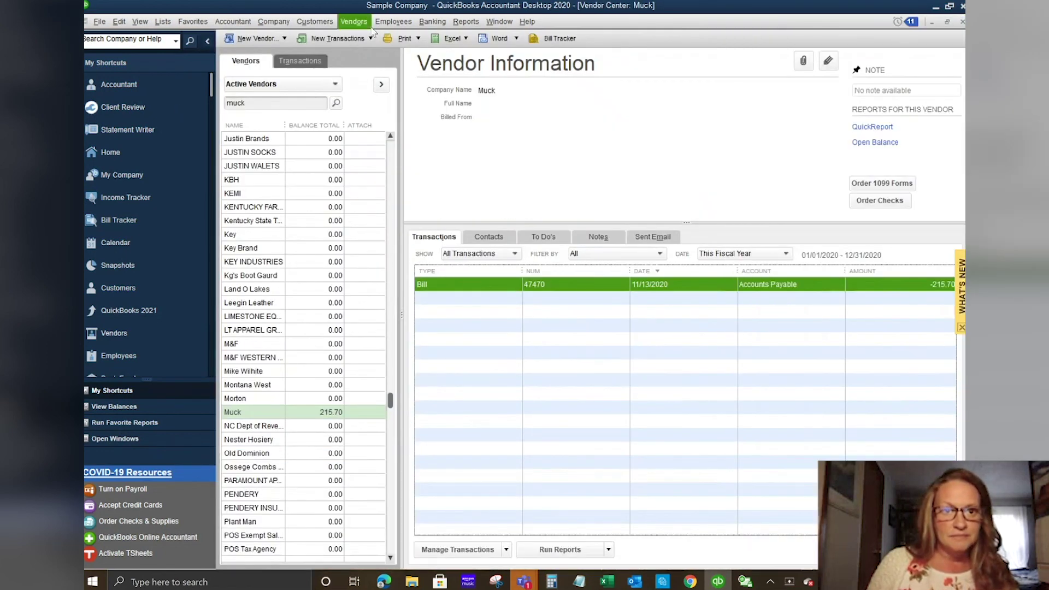
# Step: In Pay Bills, mark only Muck's 215.70 bill for payment, leaving the Carhartt bill unmarked
pyautogui.click(353, 22)
pyautogui.click(373, 80)
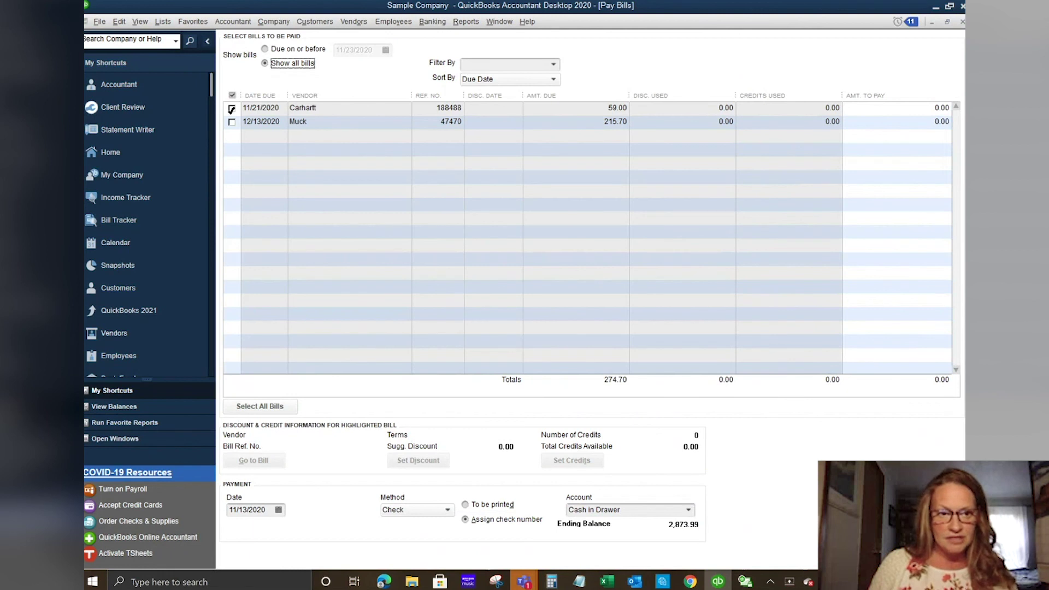
pyautogui.click(231, 109)
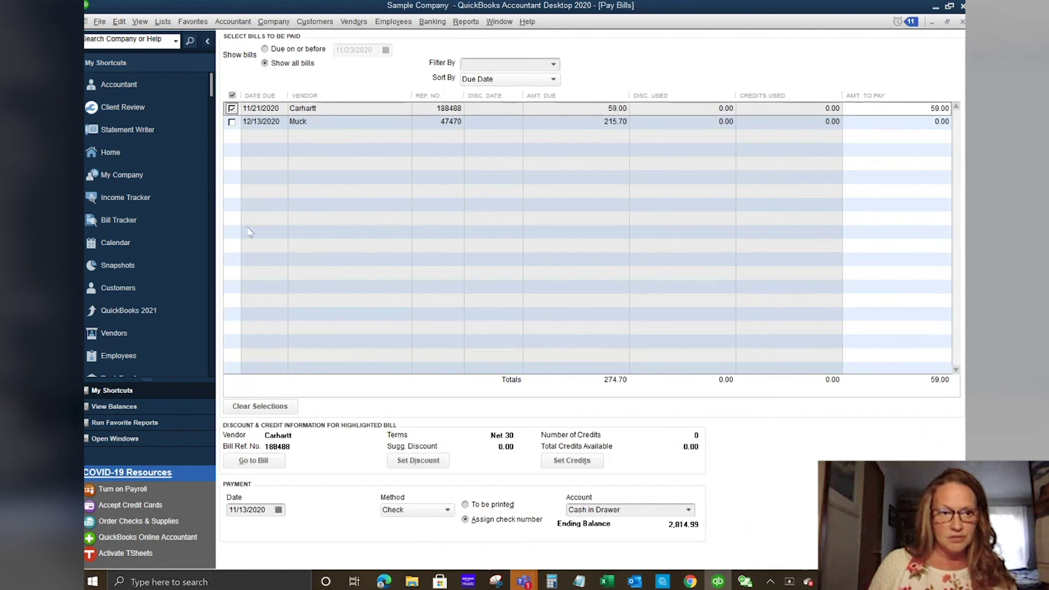
pyautogui.click(232, 108)
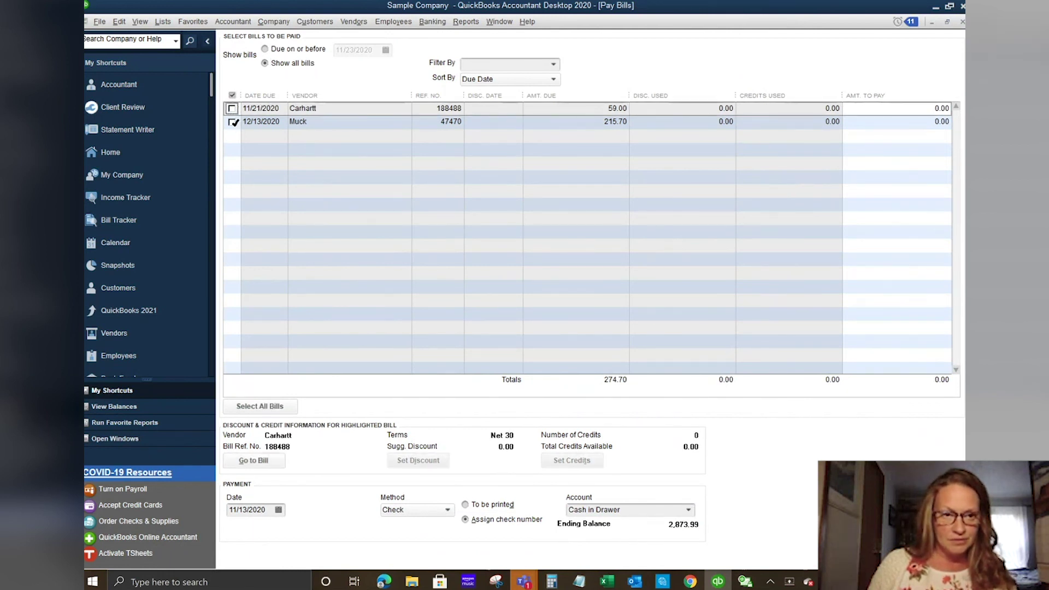
pyautogui.click(232, 122)
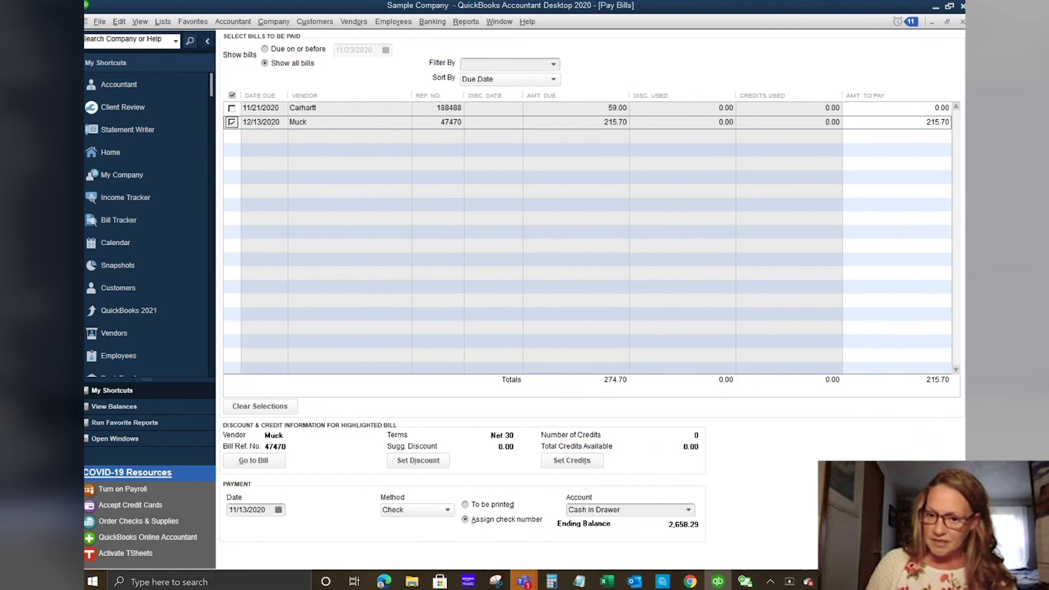
# Step: Pay the selected bill from Cash in Drawer with 'Cash' as the check number
pyautogui.click(687, 509)
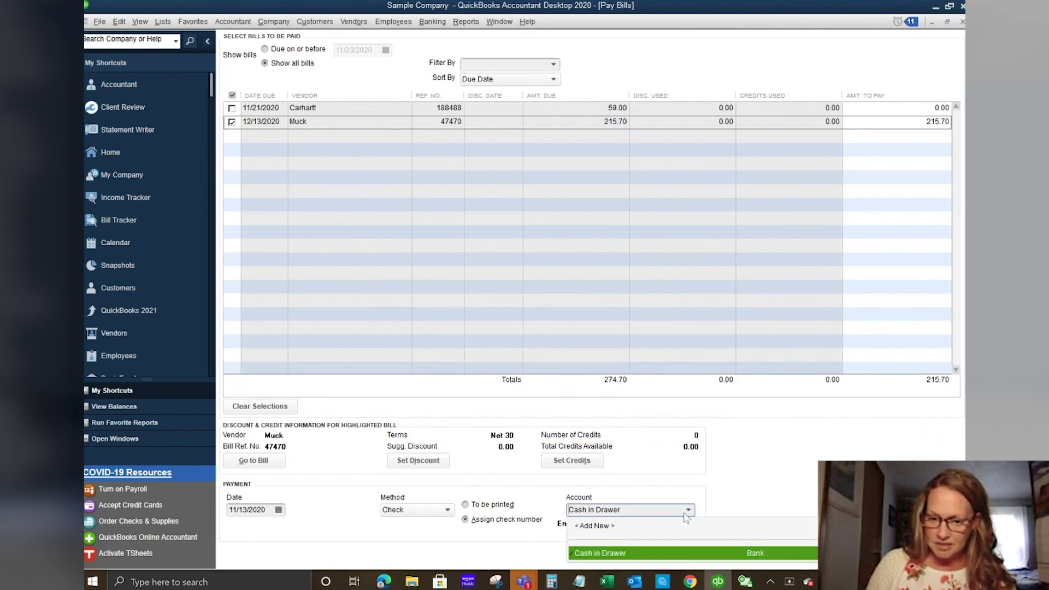
pyautogui.click(636, 553)
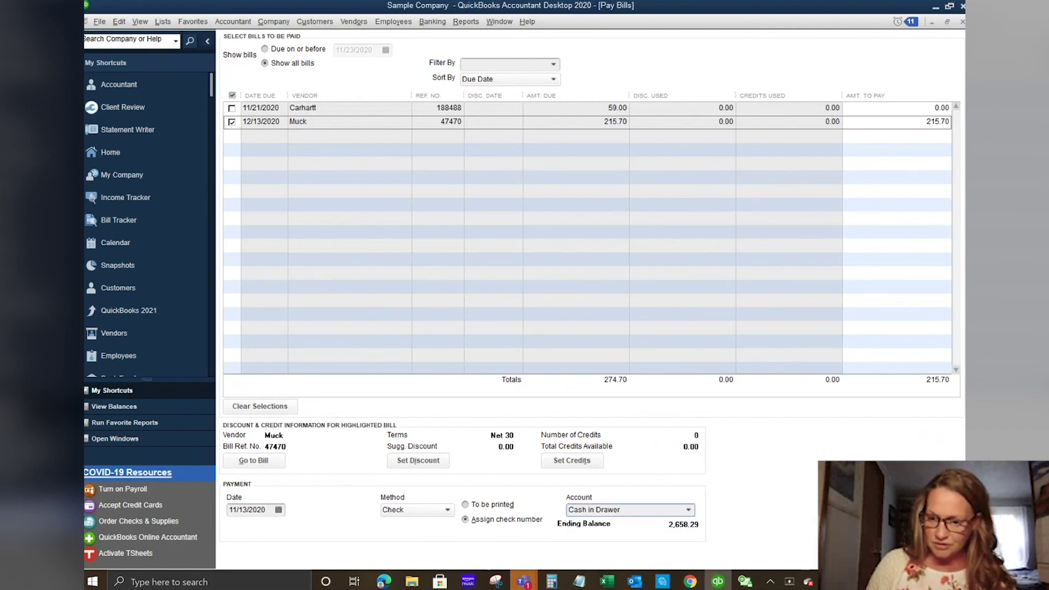
pyautogui.click(906, 554)
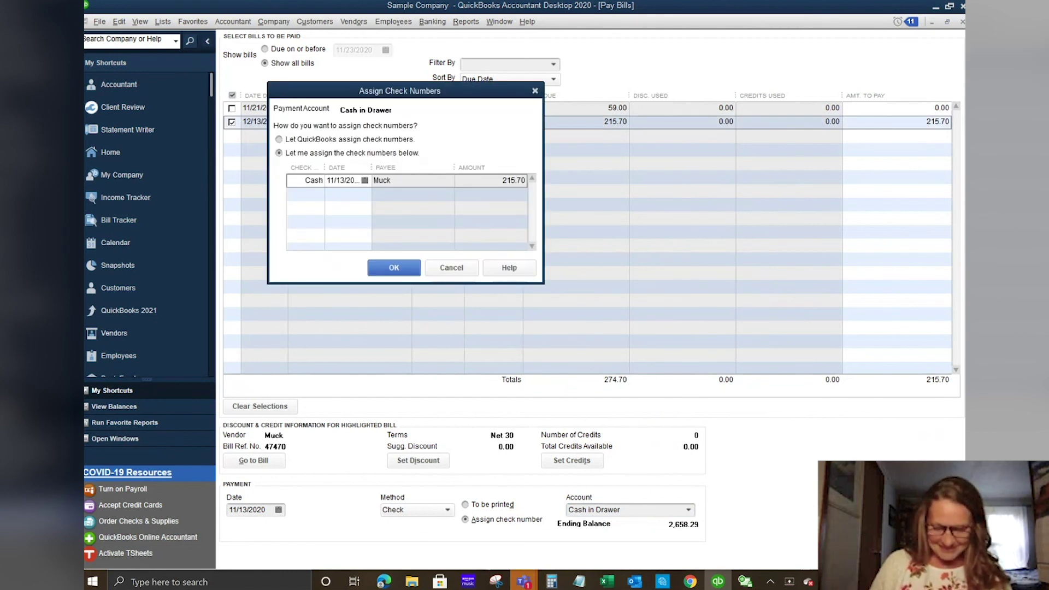
pyautogui.write('Cash')
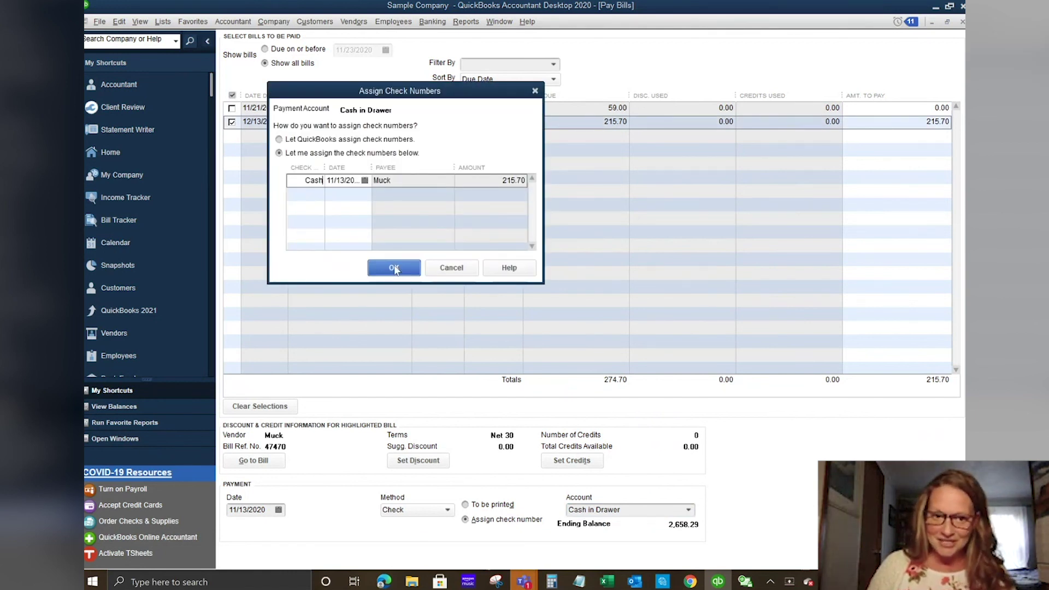
pyautogui.click(393, 268)
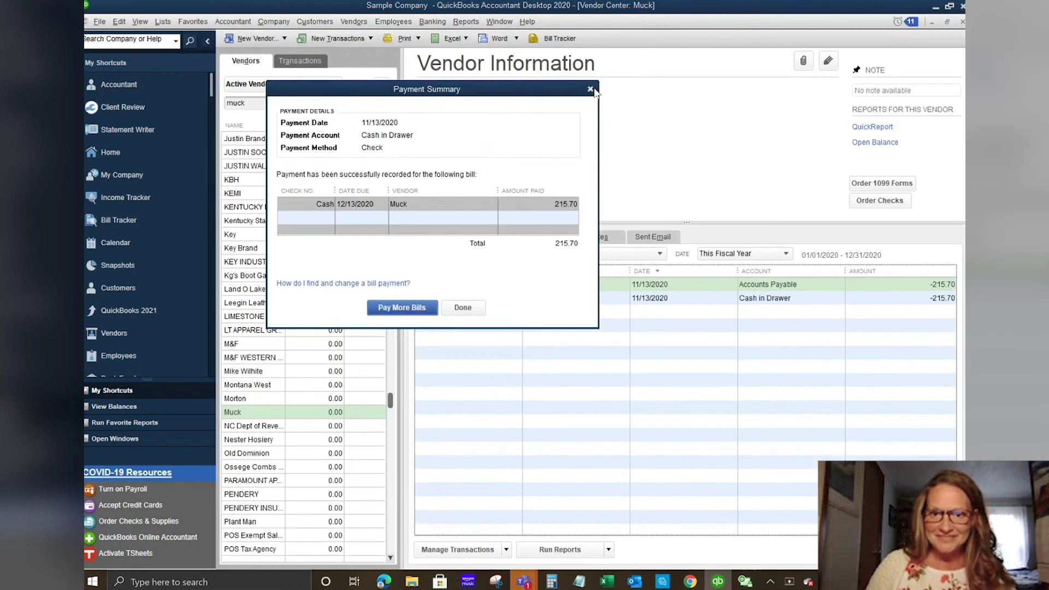
# Step: Close the Payment Summary and decline the exit prompt so QuickBooks stays open on the Vendor Center
pyautogui.click(590, 90)
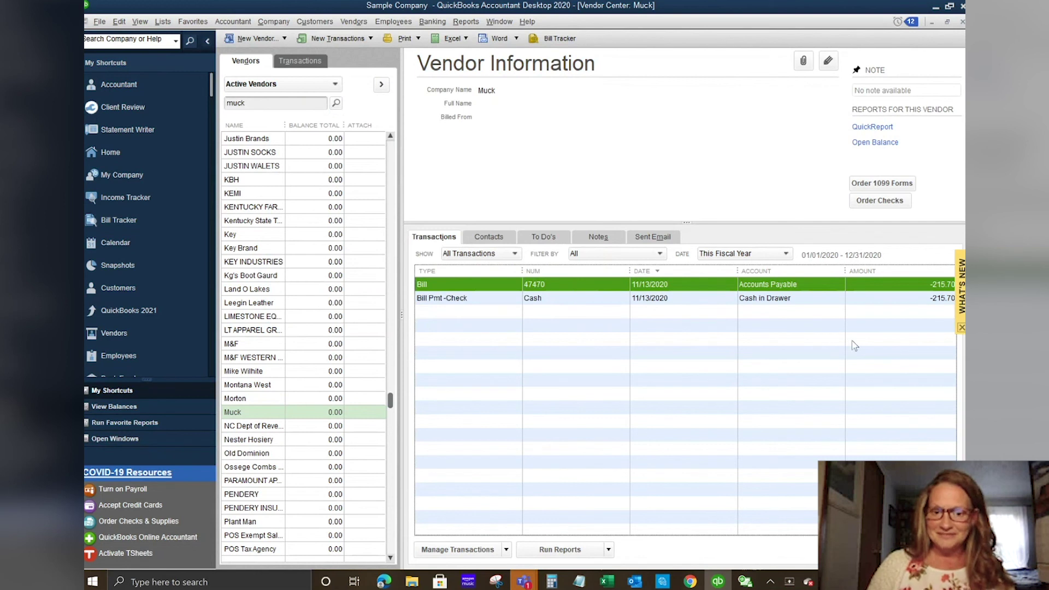
pyautogui.click(962, 6)
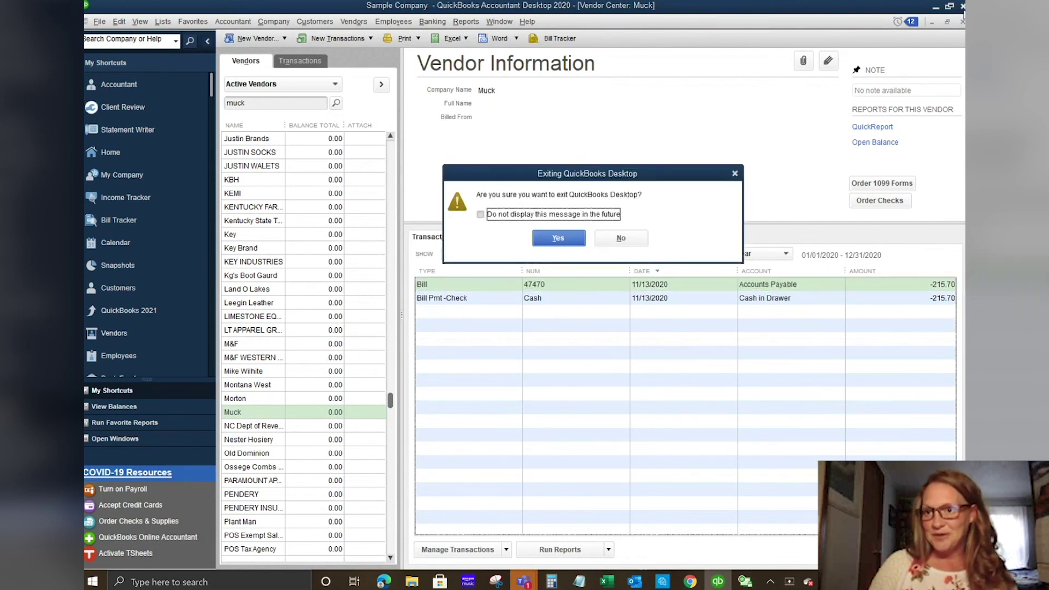
pyautogui.click(621, 238)
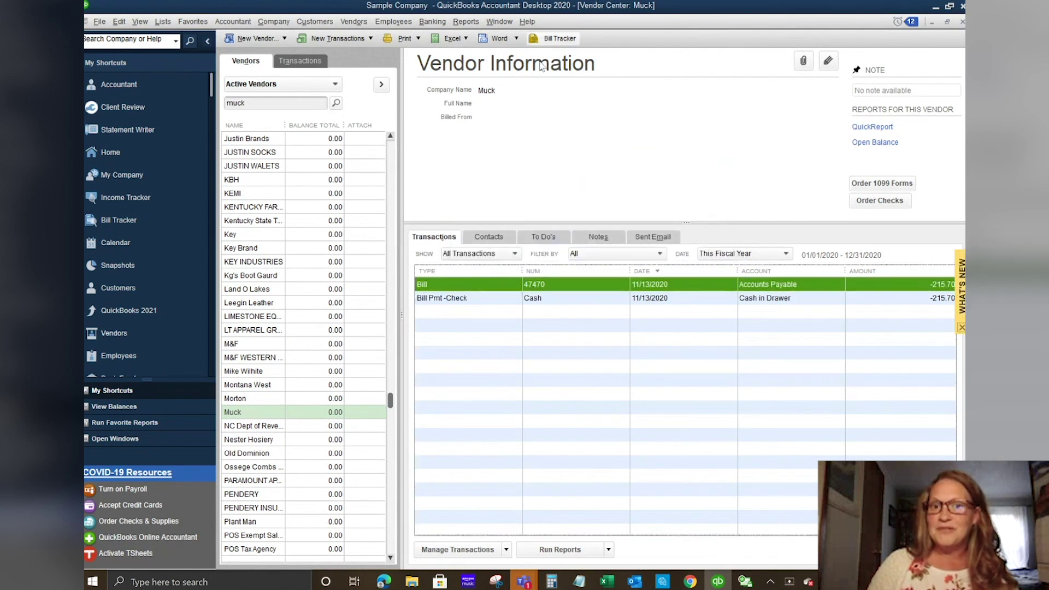